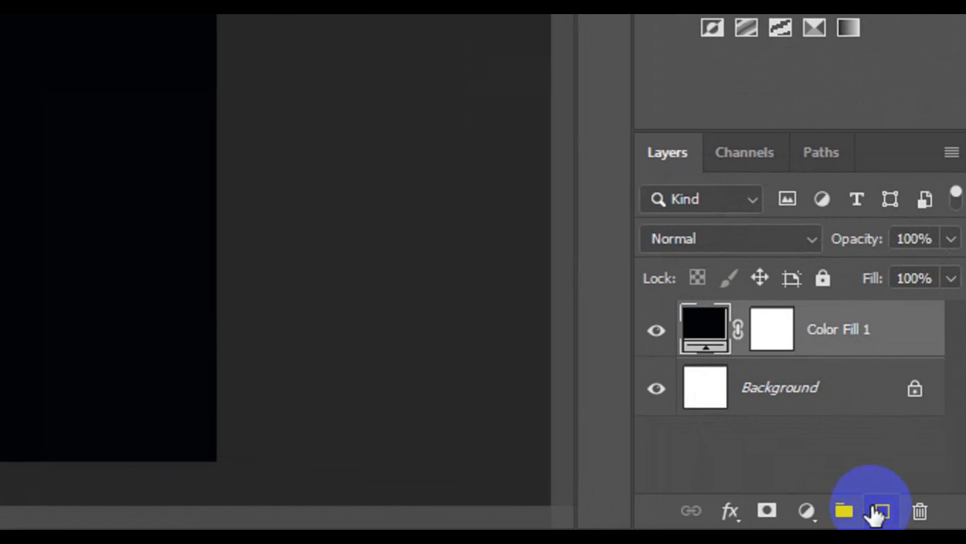
Step: Draw a grey-filled rectangle about 454 × 284 px near the middle of the black canvas on a new layer
left_click(877, 512)
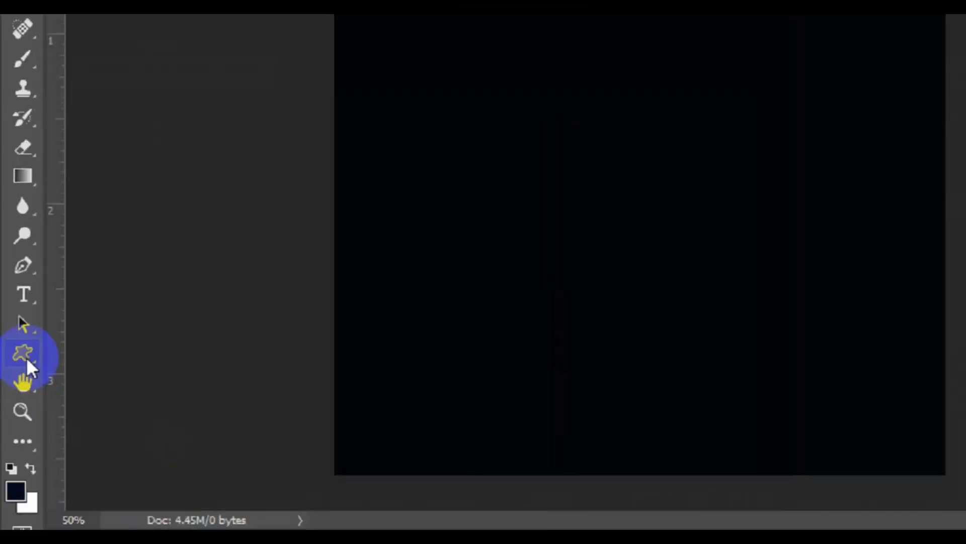
left_click(14, 419)
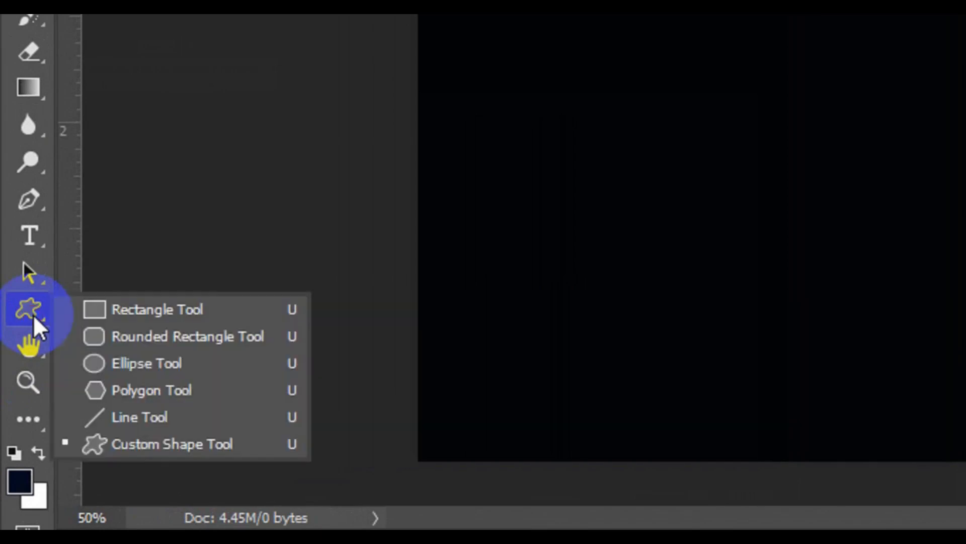
left_click(134, 305)
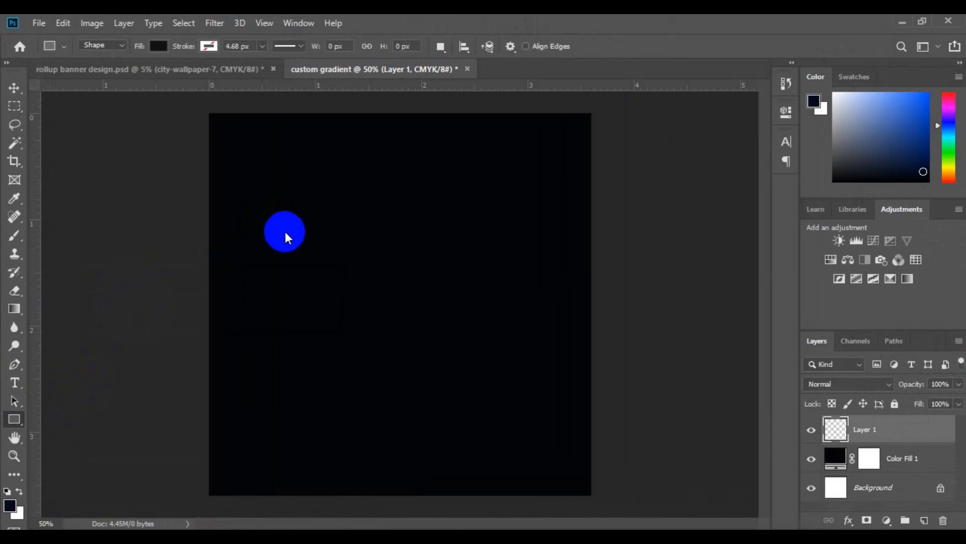
left_click(157, 48)
left_click(129, 160)
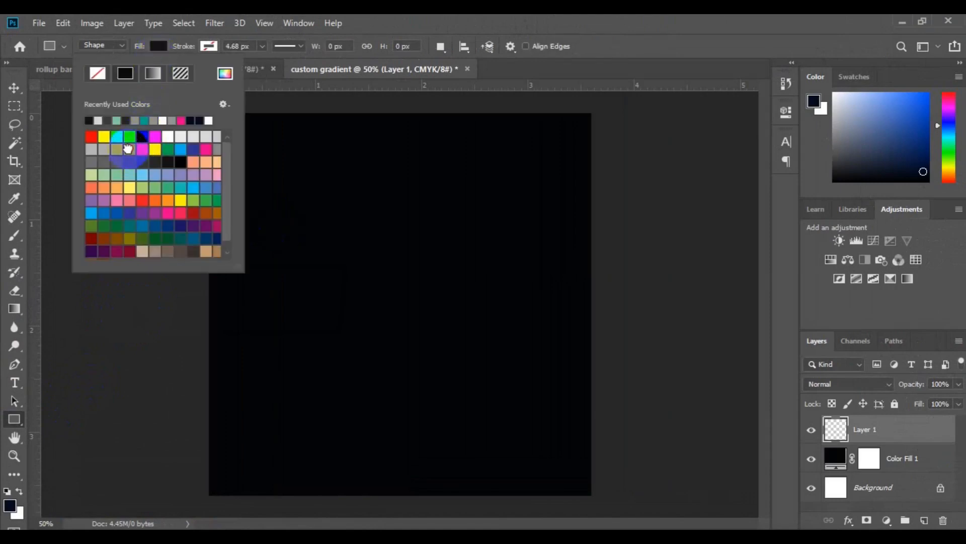
left_click(324, 267)
left_click_drag(324, 267, 453, 340)
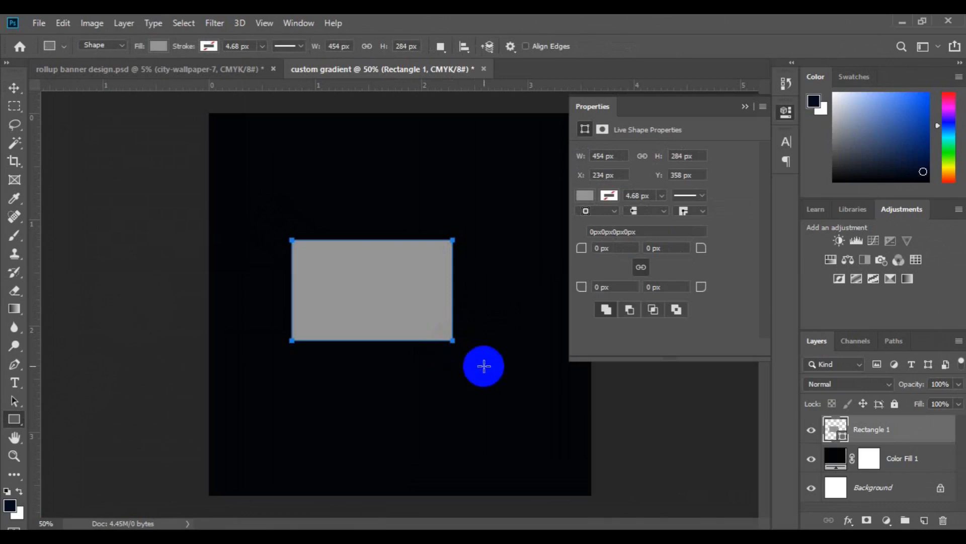
key("v")
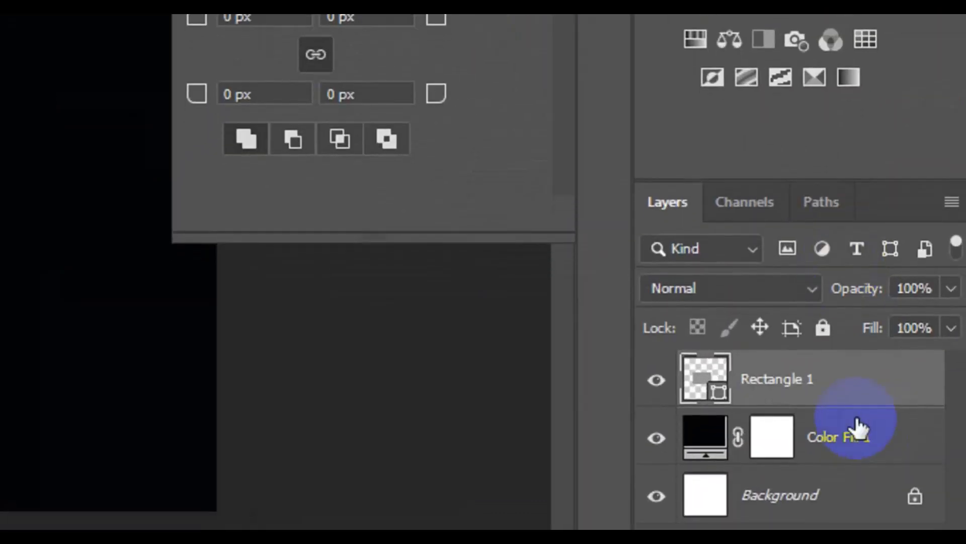
Step: Add a Gradient Overlay effect to the Rectangle 1 layer through its blending options
left_click(901, 435)
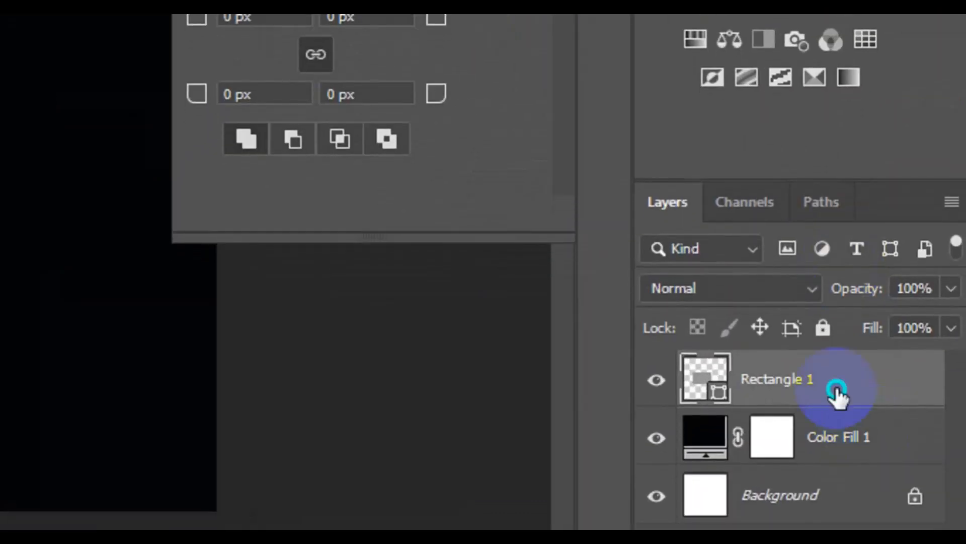
right_click(836, 389)
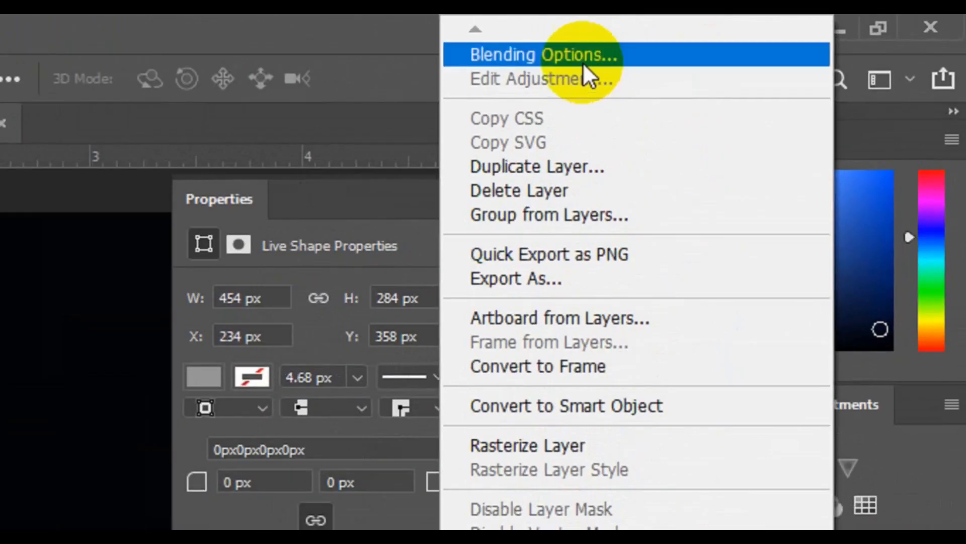
left_click(578, 57)
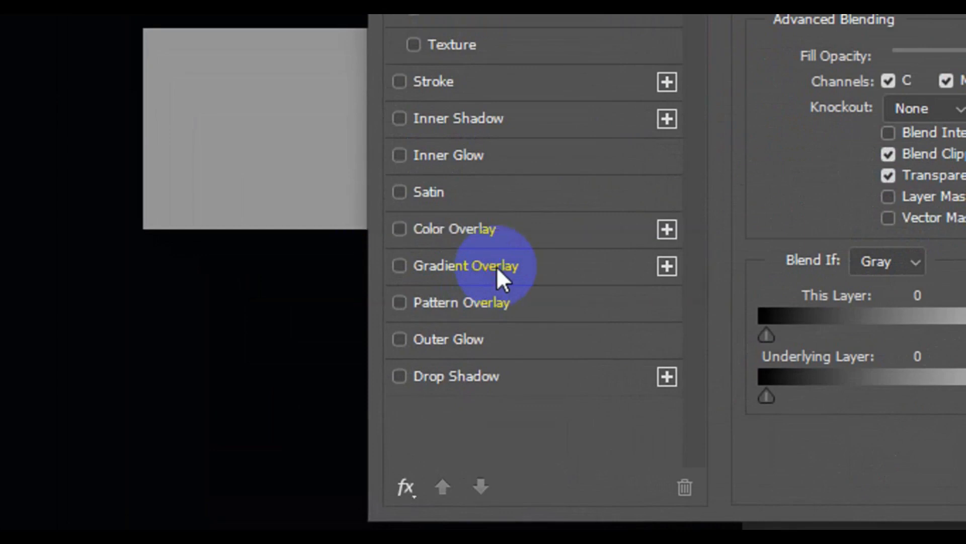
left_click(497, 267)
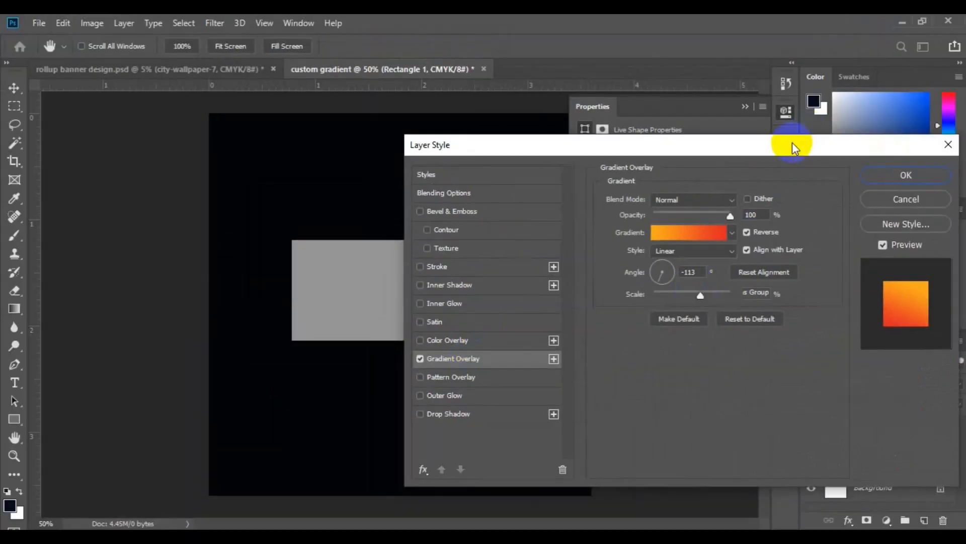
left_click(827, 125)
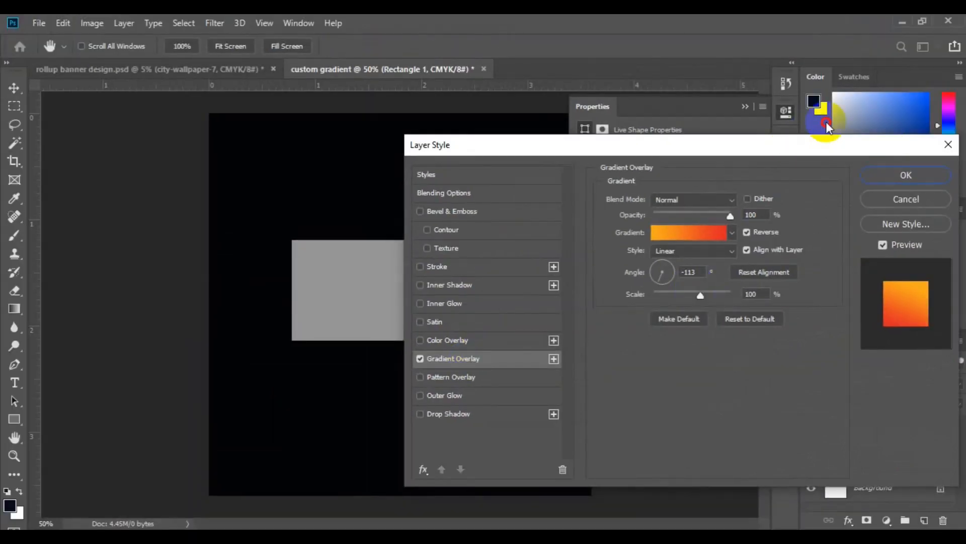
left_click_drag(795, 144, 827, 125)
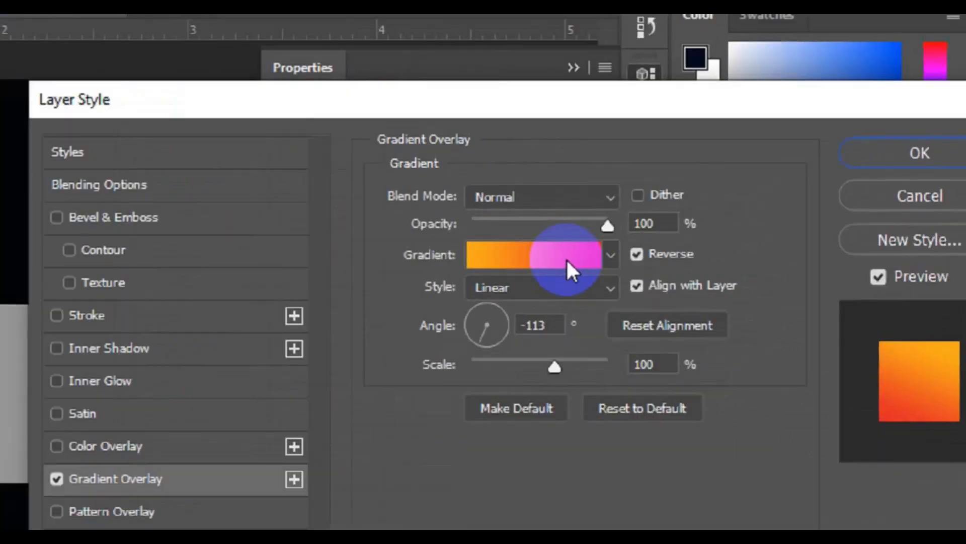
Step: Open the overlay's gradient for editing and move its red colour stop to location 0%
left_click(525, 274)
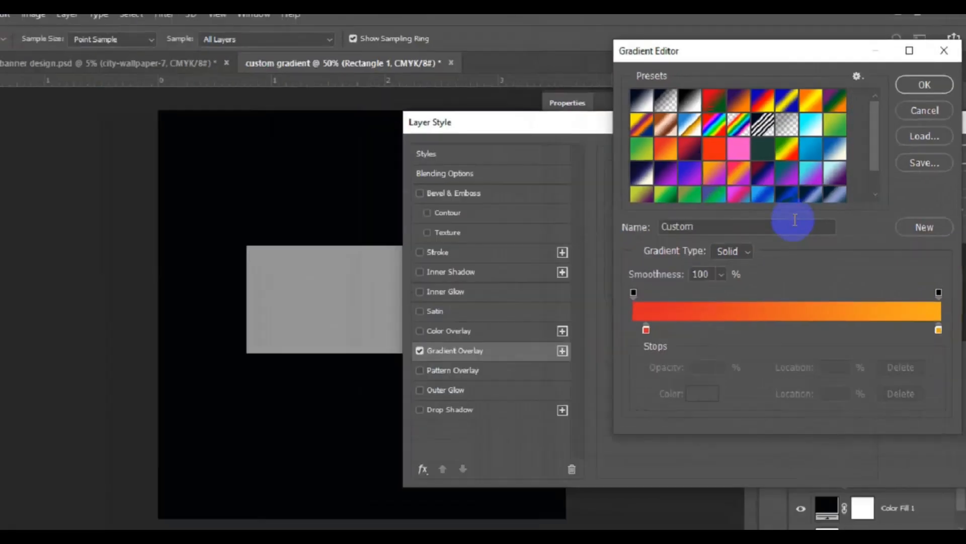
scroll(880, 189, "down", 1)
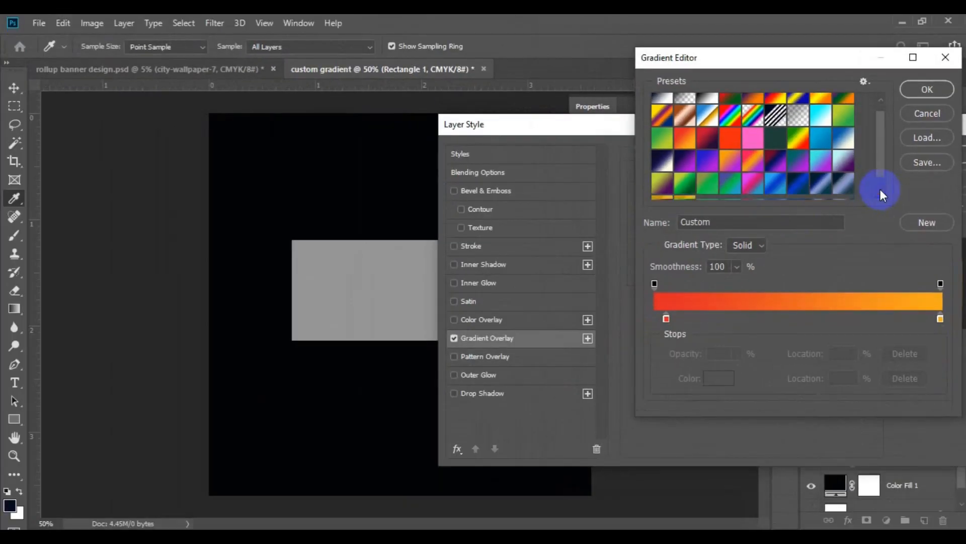
left_click(666, 318)
left_click_drag(666, 318, 654, 319)
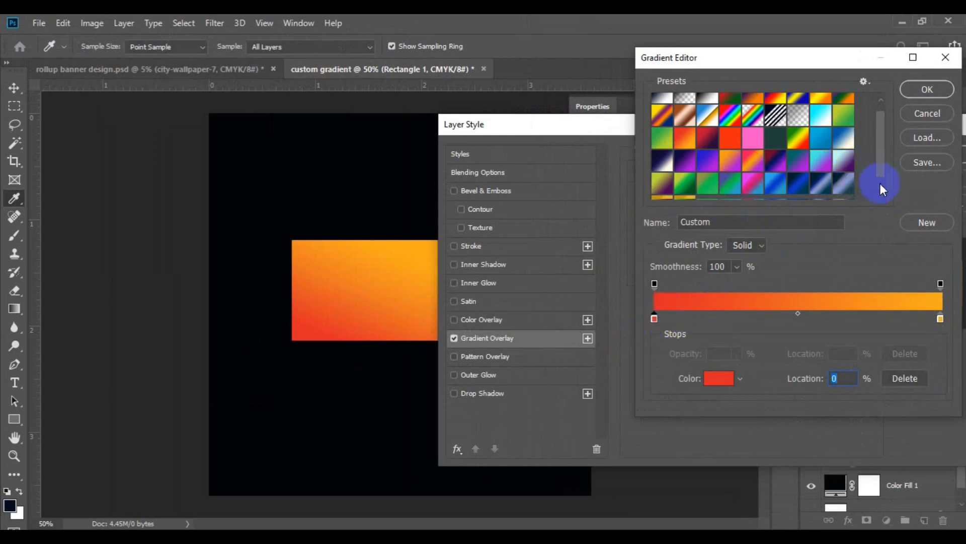
Step: Change the gradient's red colour stop to blue #27a5df
scroll(880, 188, "down", 1)
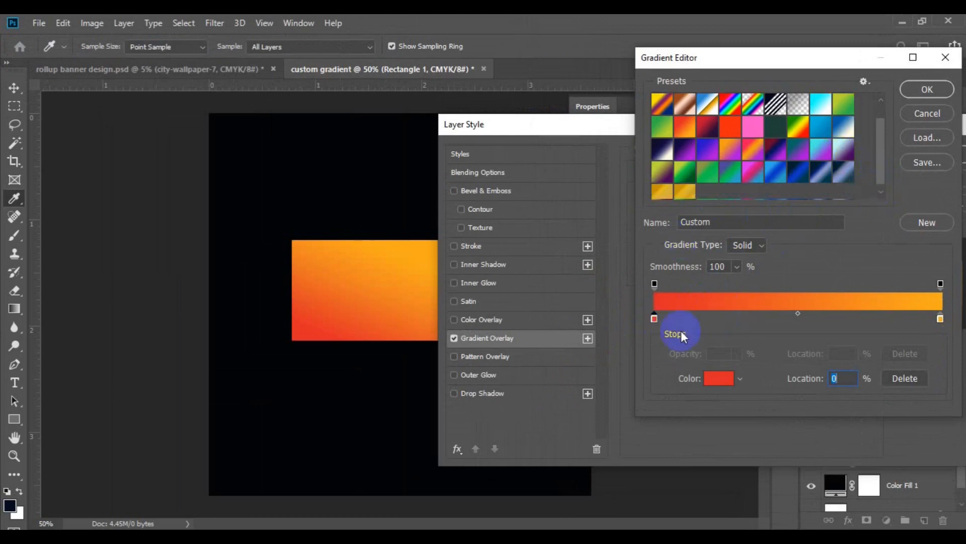
double_click(654, 319)
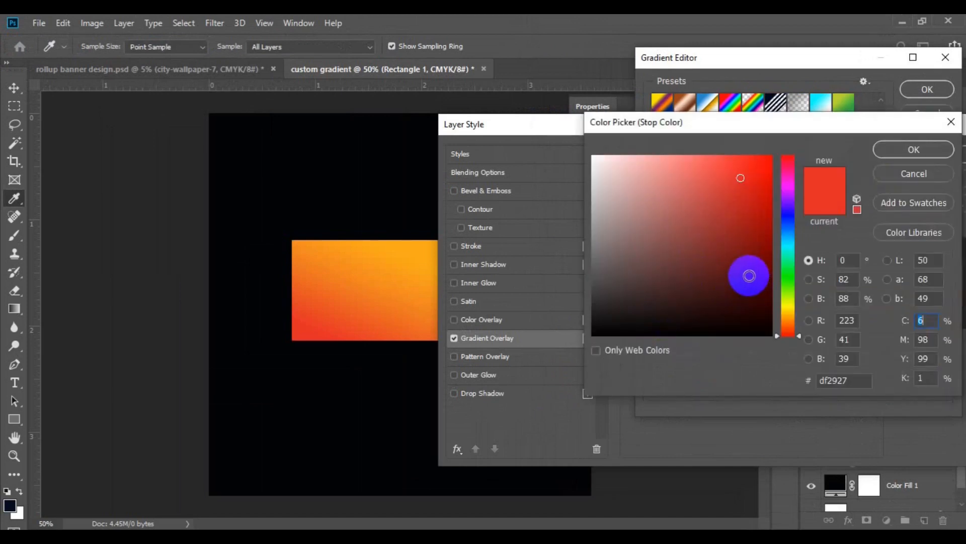
left_click(785, 236)
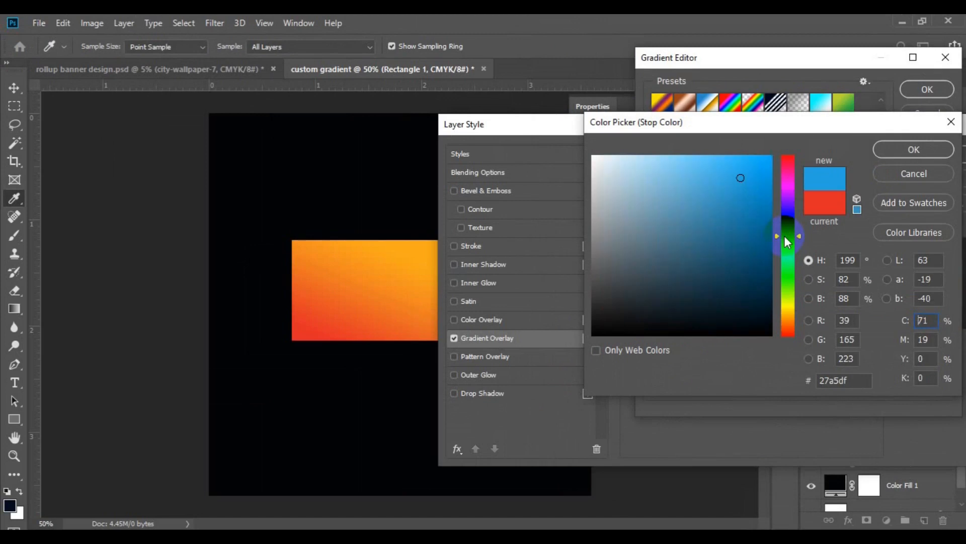
left_click(883, 148)
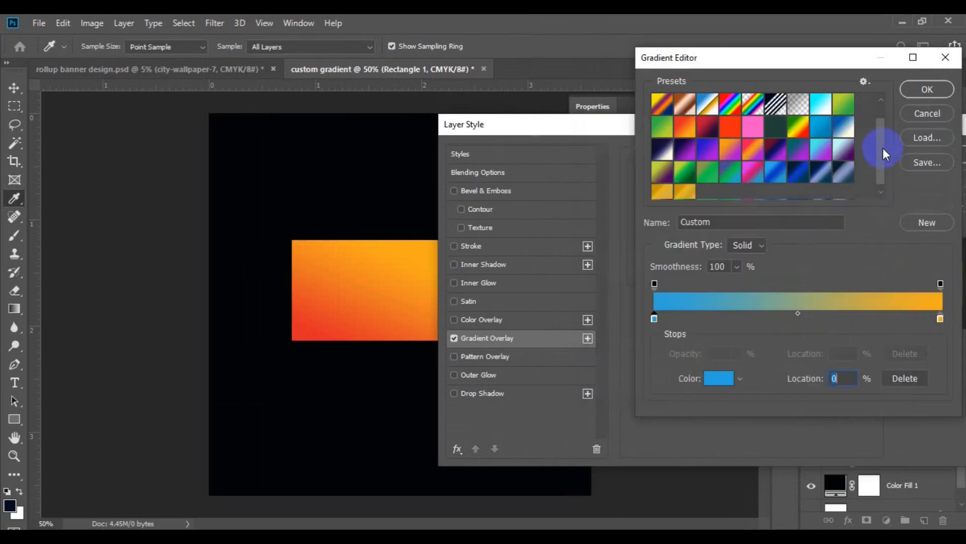
left_click(654, 318)
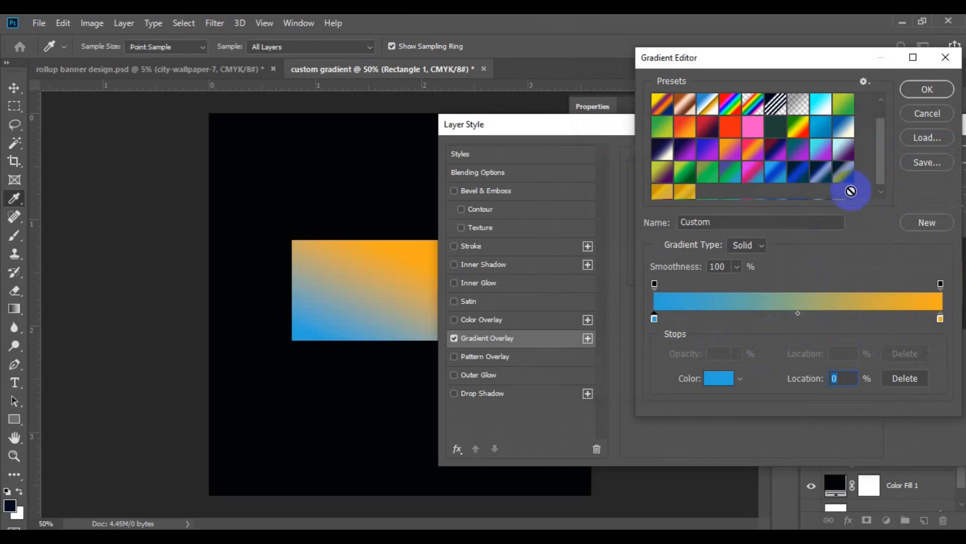
Step: Save the blue-to-orange gradient as a new preset and apply it to the overlay
left_click(880, 188)
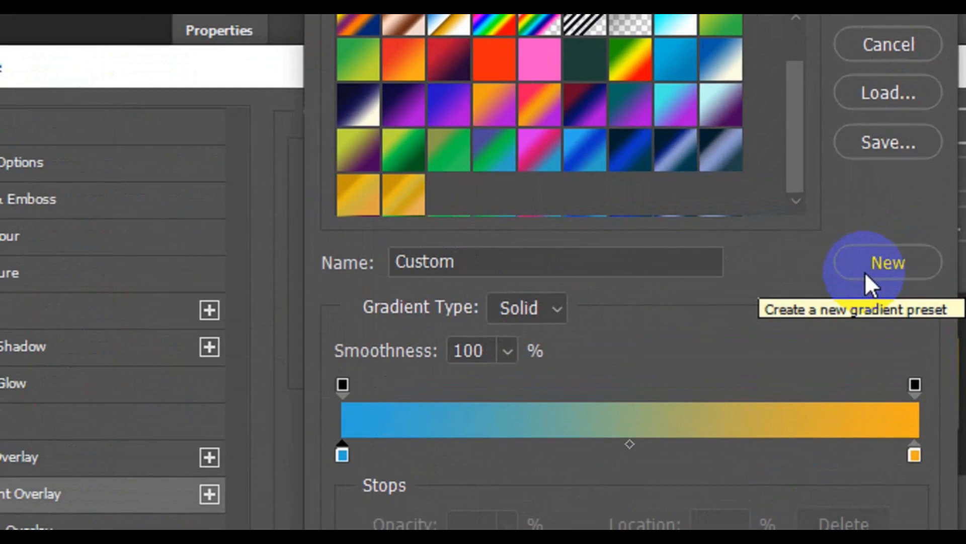
left_click(864, 272)
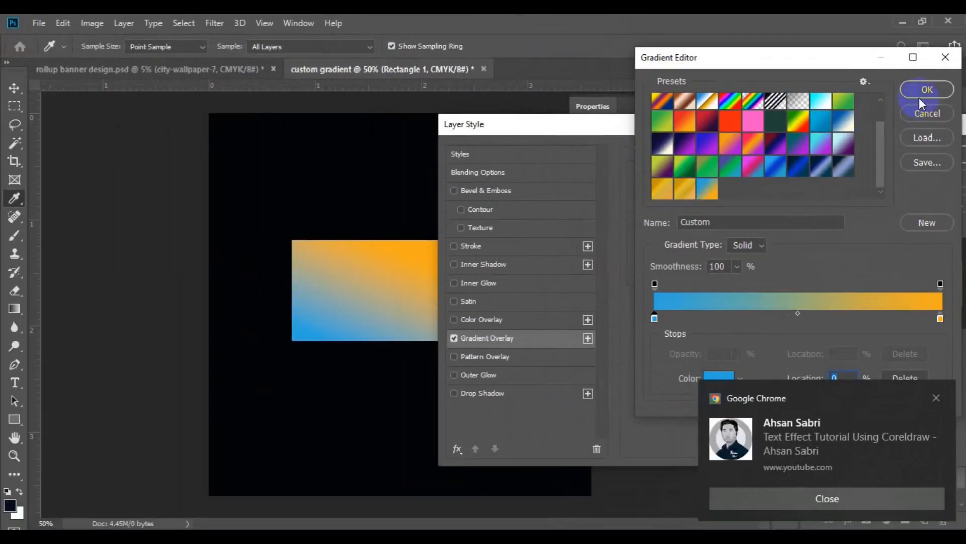
left_click(921, 96)
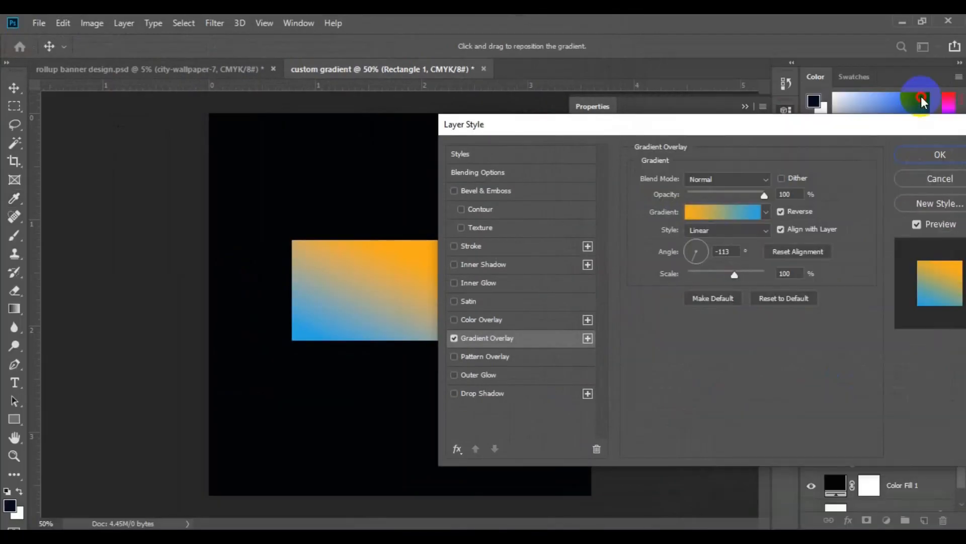
Step: Try a 90° angle for the gradient overlay, and set the angle to 160°
left_click(725, 252)
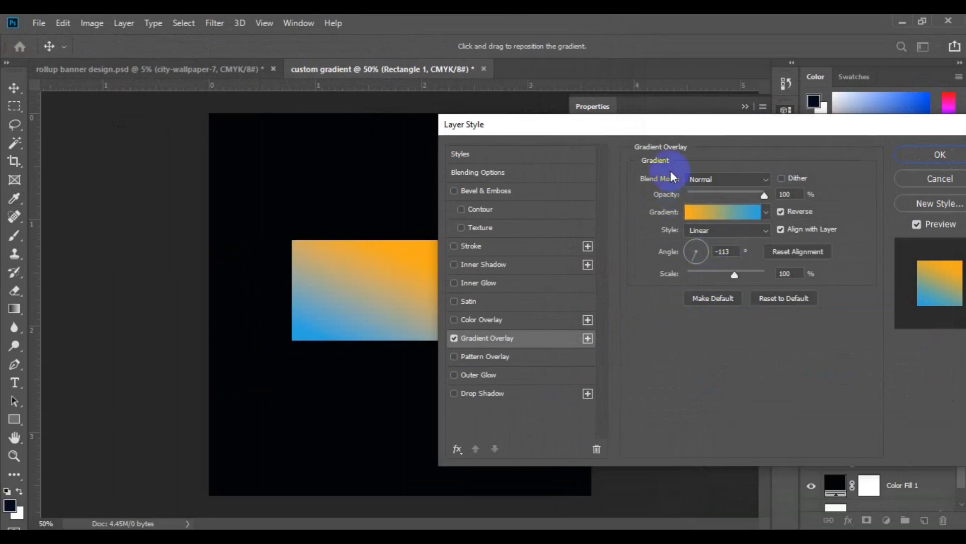
left_click_drag(663, 128, 727, 115)
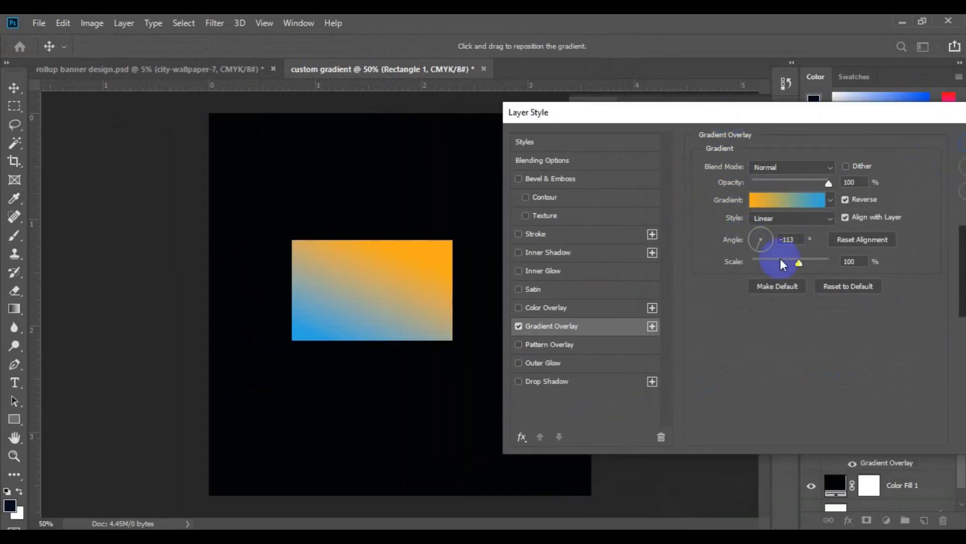
left_click(792, 243)
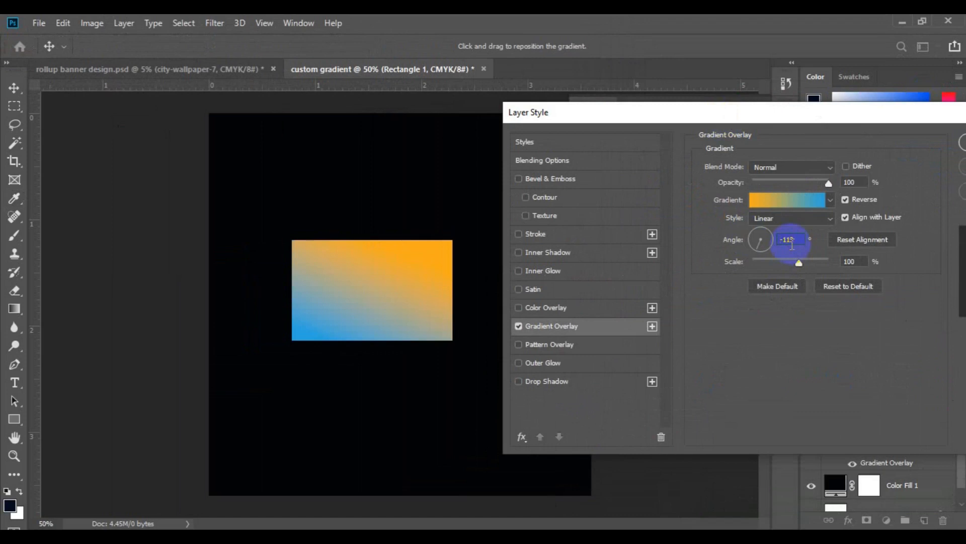
type("90")
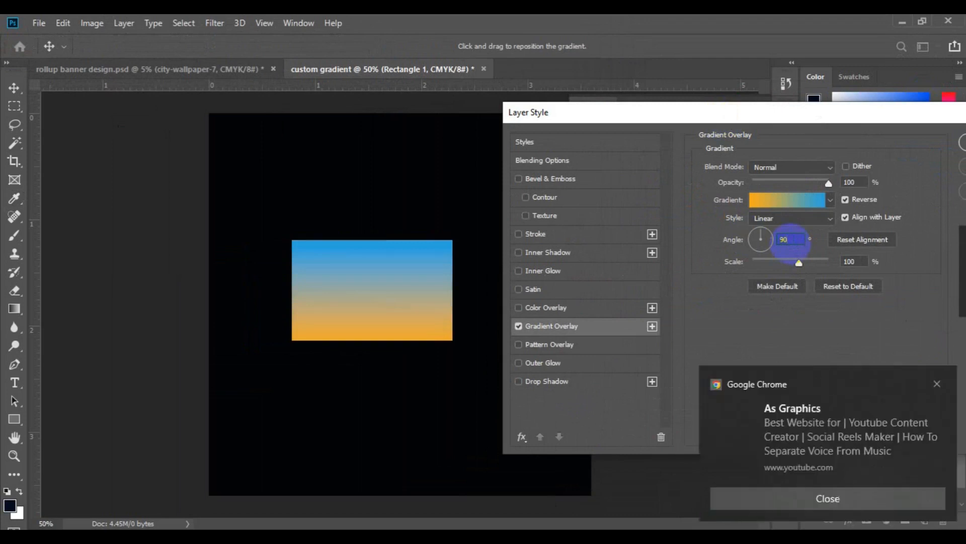
type("160")
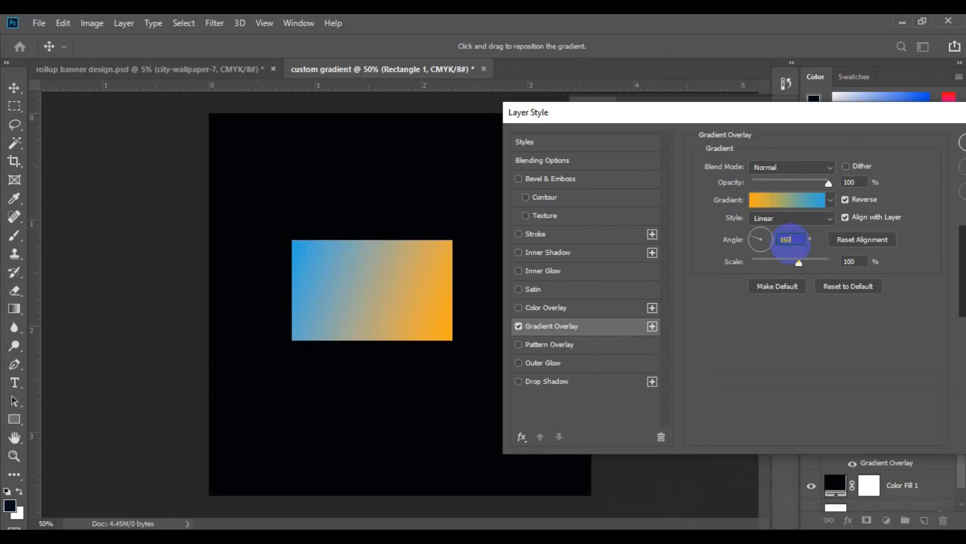
Step: Set the gradient overlay's style to Radial with a scale of 116% and apply the layer style
left_click(827, 217)
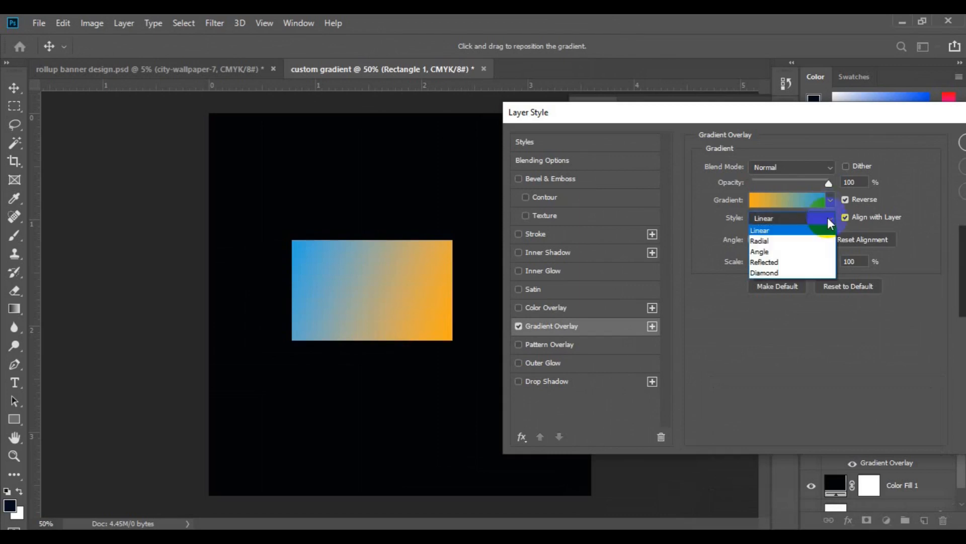
left_click(805, 242)
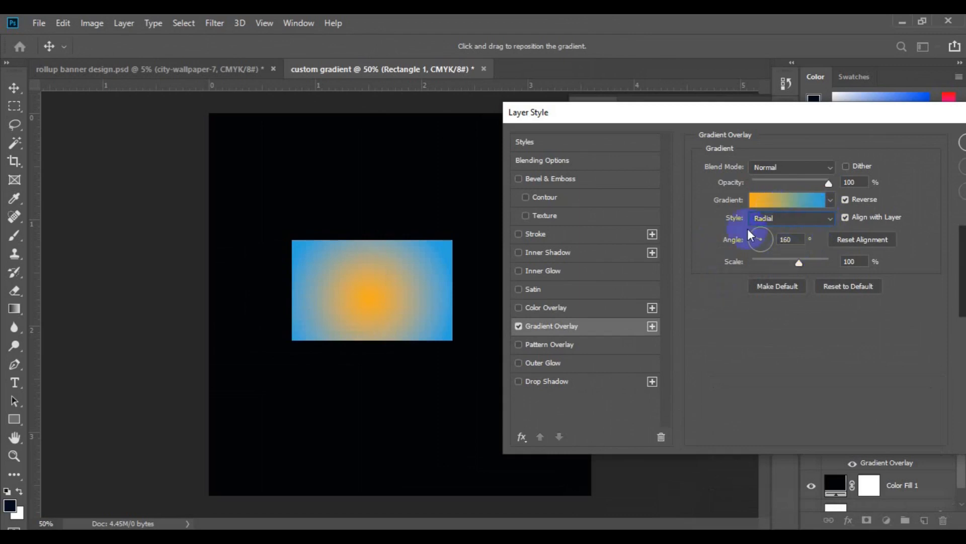
left_click_drag(800, 265, 810, 267)
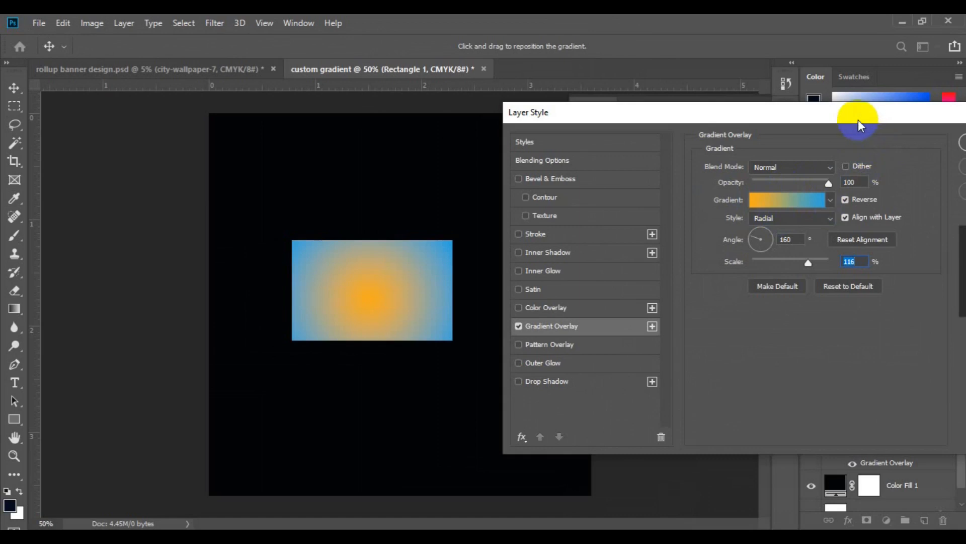
left_click_drag(860, 122, 723, 146)
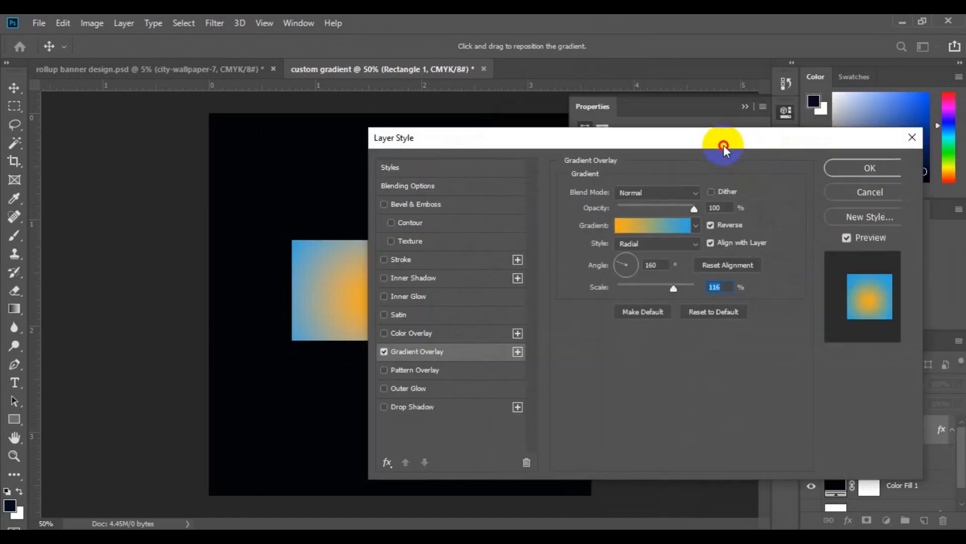
left_click(843, 173)
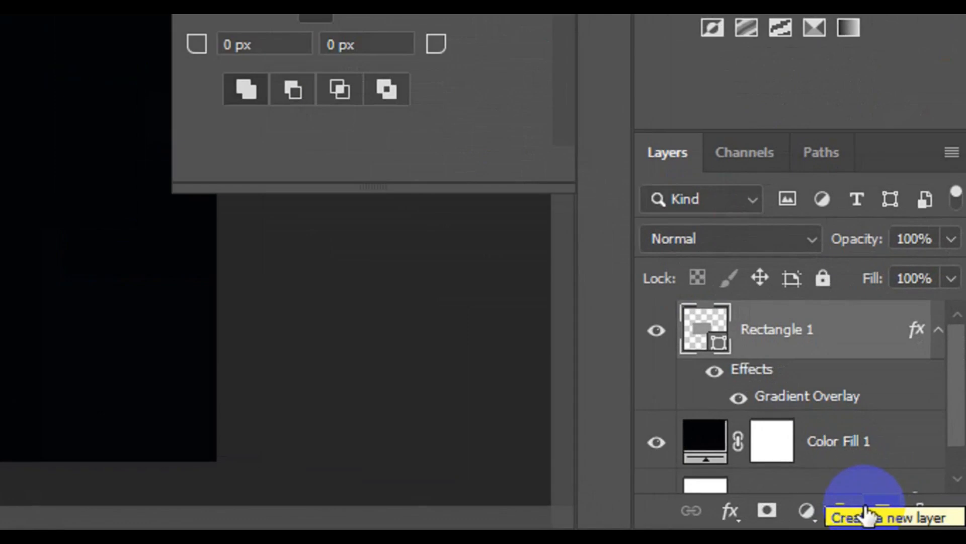
Step: Create a new layer above the rectangle and set the type style to Roboto Black at 36 pt
left_click(919, 520)
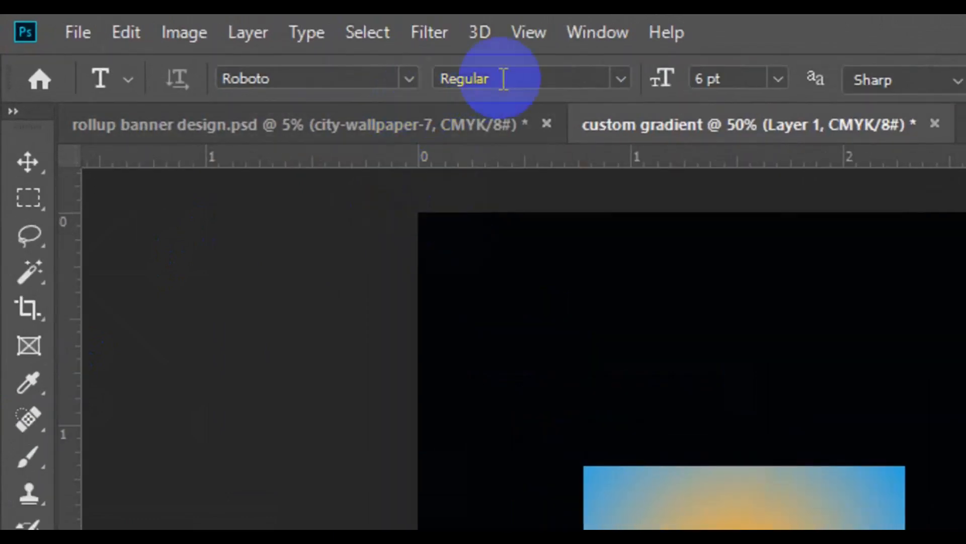
left_click(623, 86)
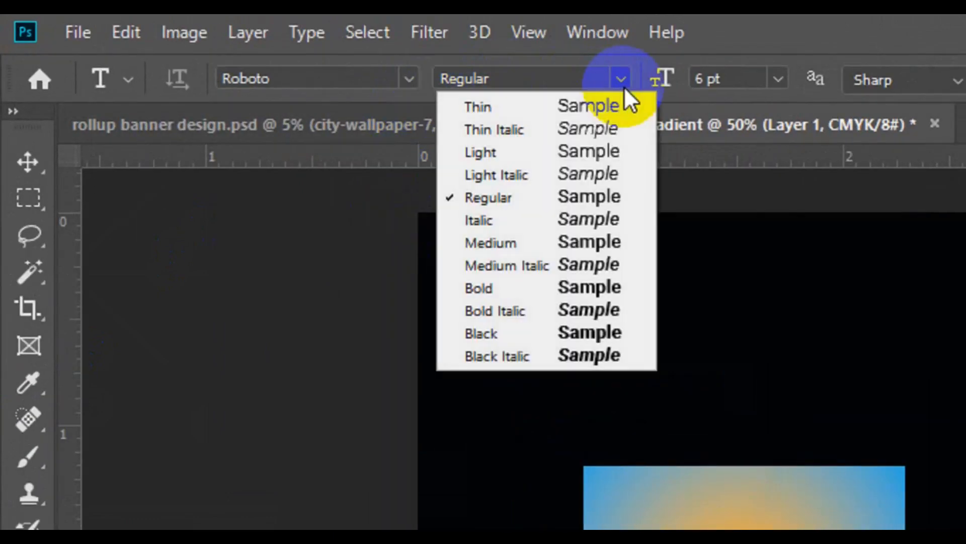
left_click(559, 330)
left_click(778, 79)
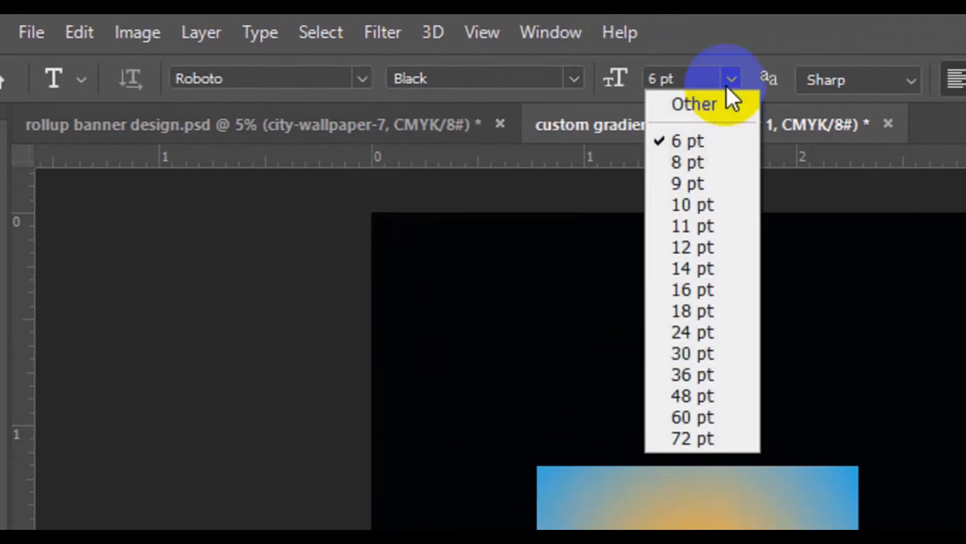
left_click(717, 373)
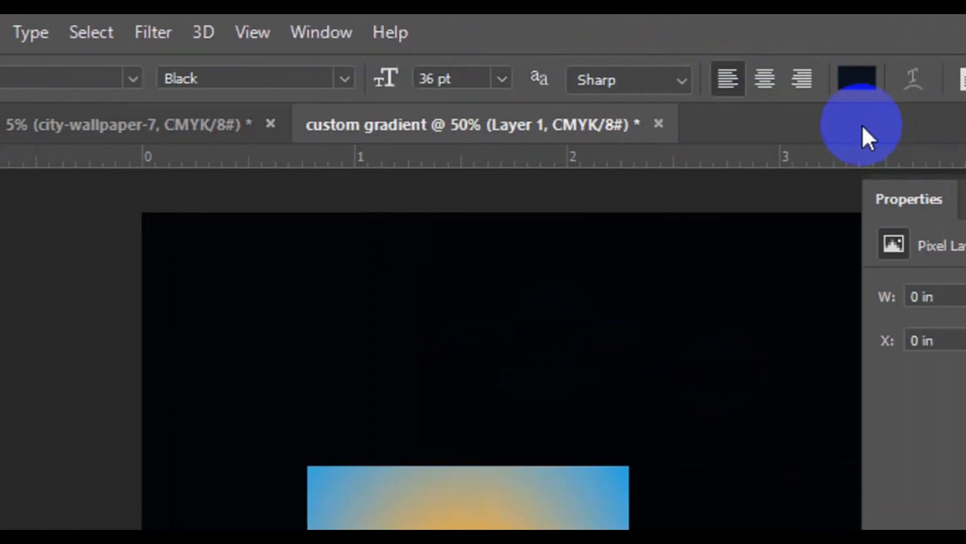
Step: Set the text colour to near-white #fafbfe and add the text "LOVE" below the gradient rectangle
left_click(892, 80)
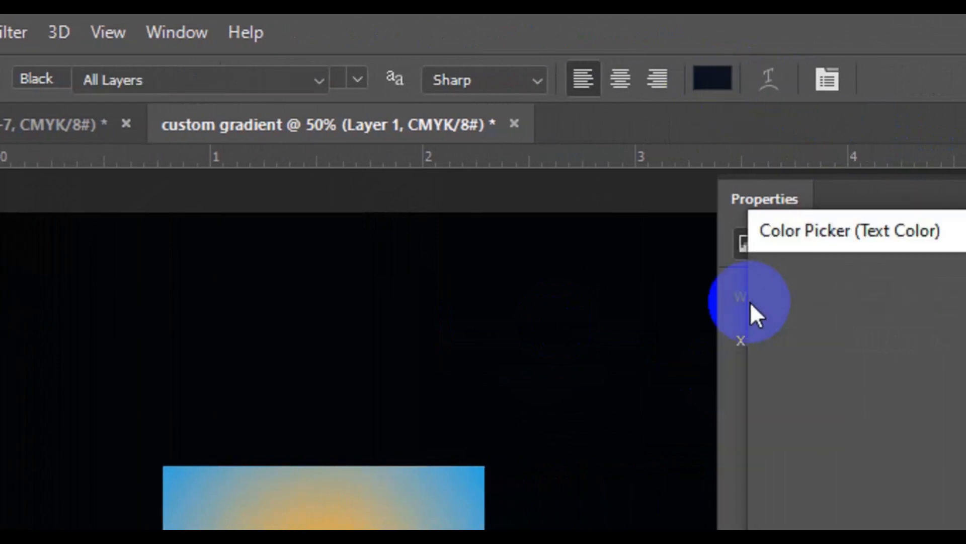
left_click(769, 298)
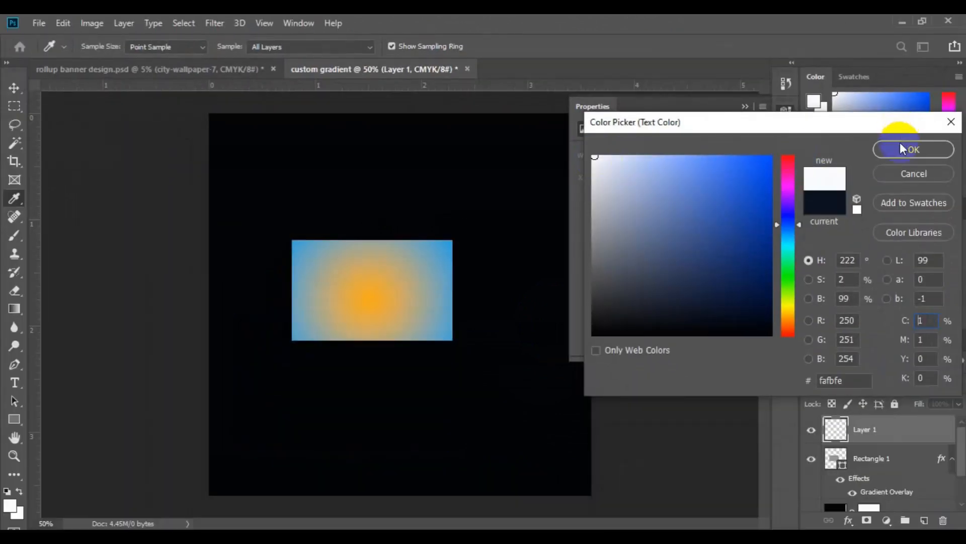
left_click(901, 147)
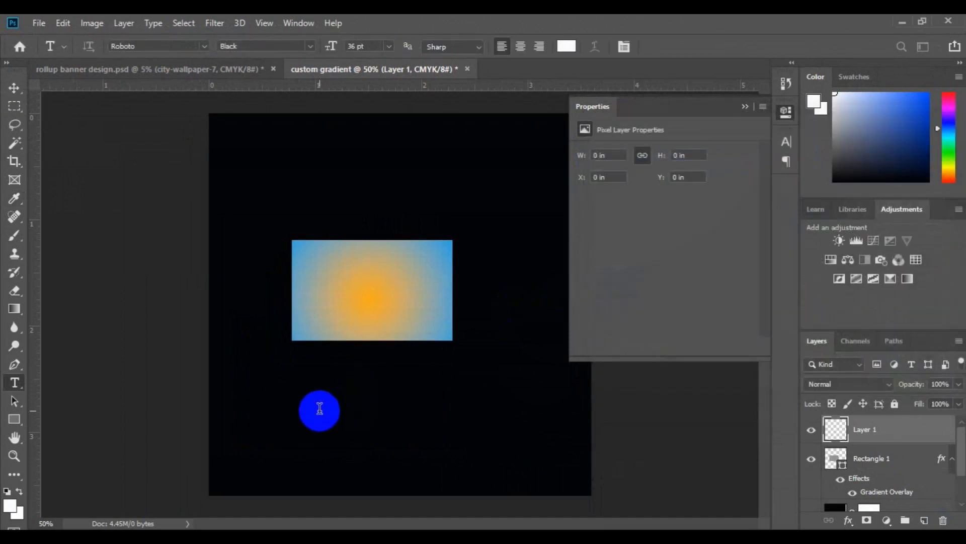
left_click(319, 409)
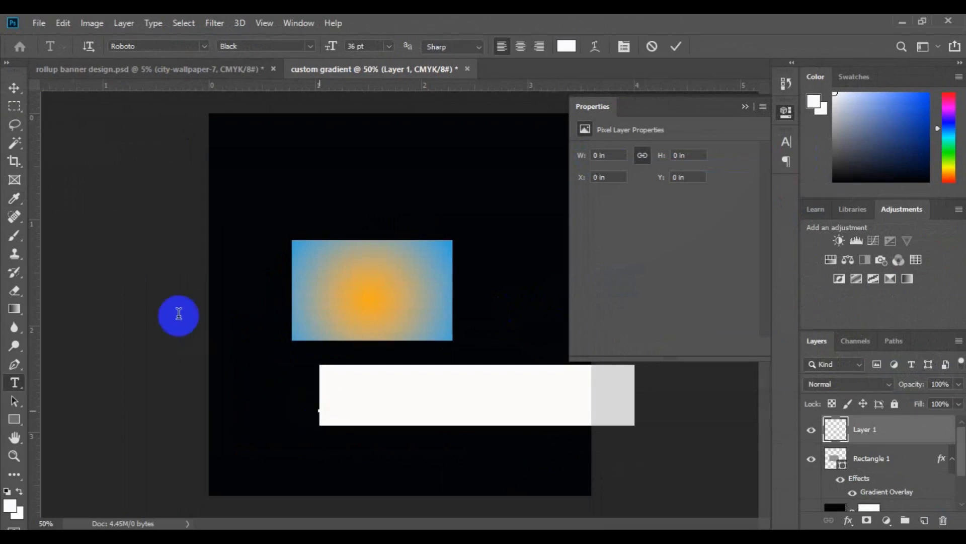
left_click(14, 88)
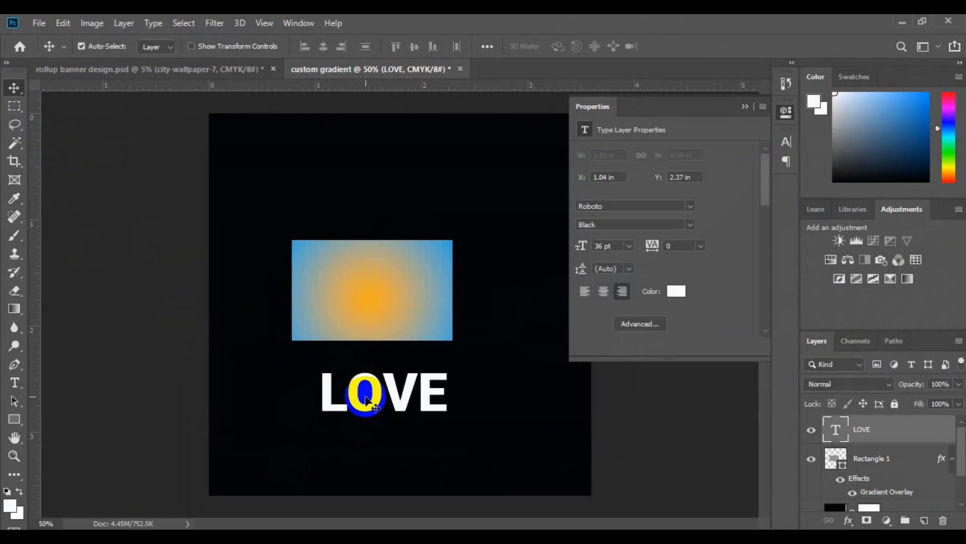
Step: Add a gradient overlay to the LOVE text layer using the custom blue-to-orange gradient
right_click(883, 436)
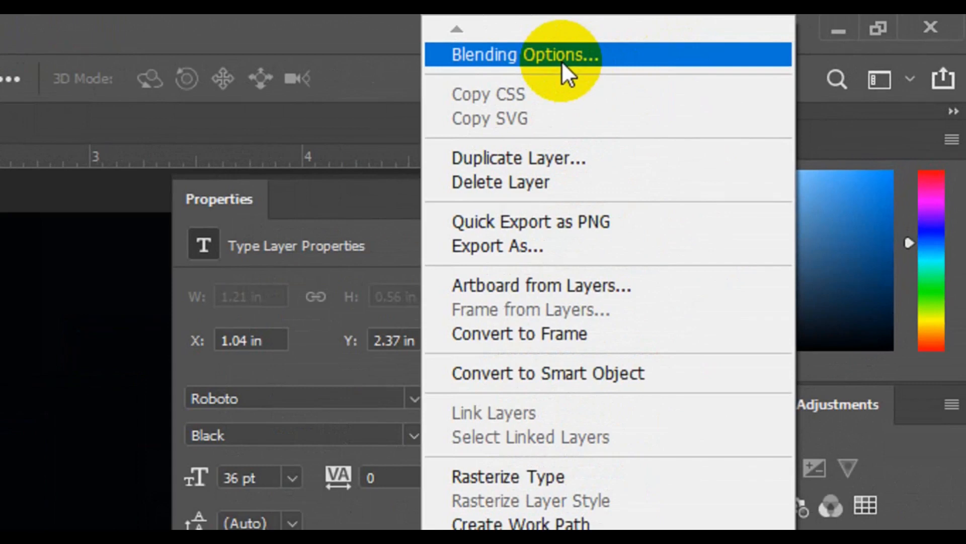
left_click(562, 62)
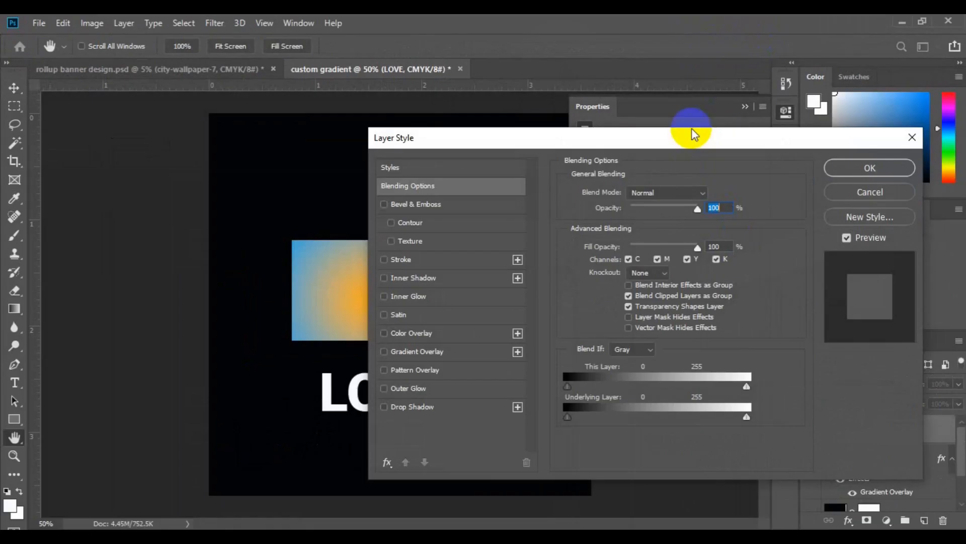
left_click_drag(691, 135, 802, 63)
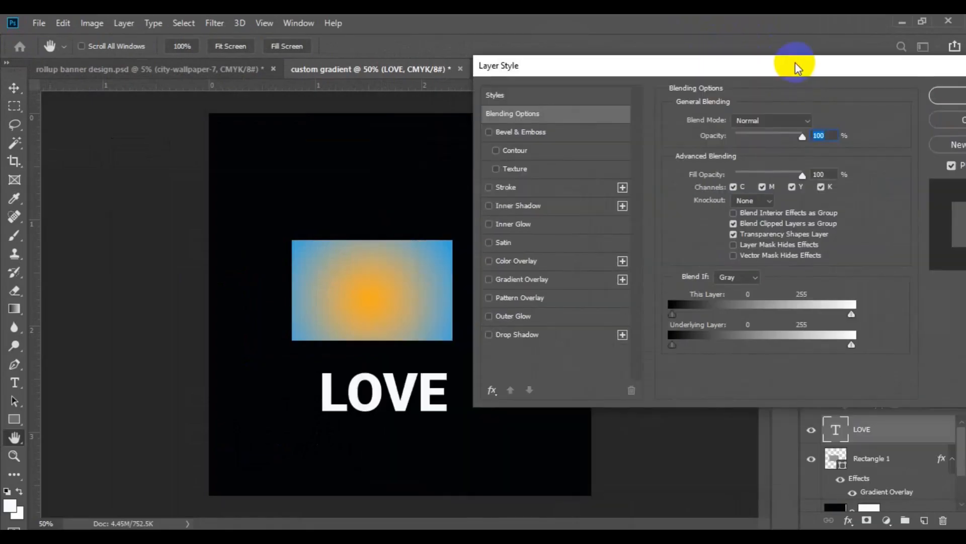
left_click(537, 279)
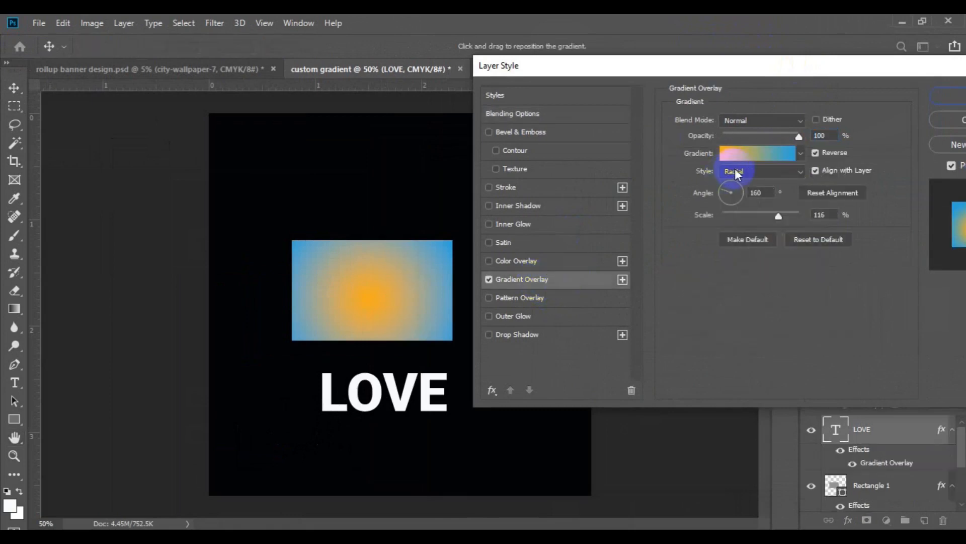
left_click(750, 155)
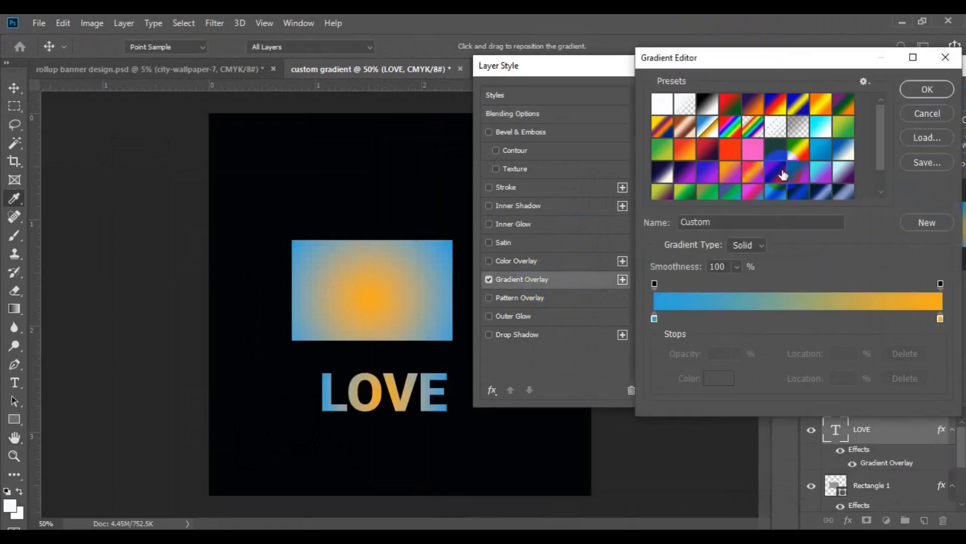
left_click(878, 187)
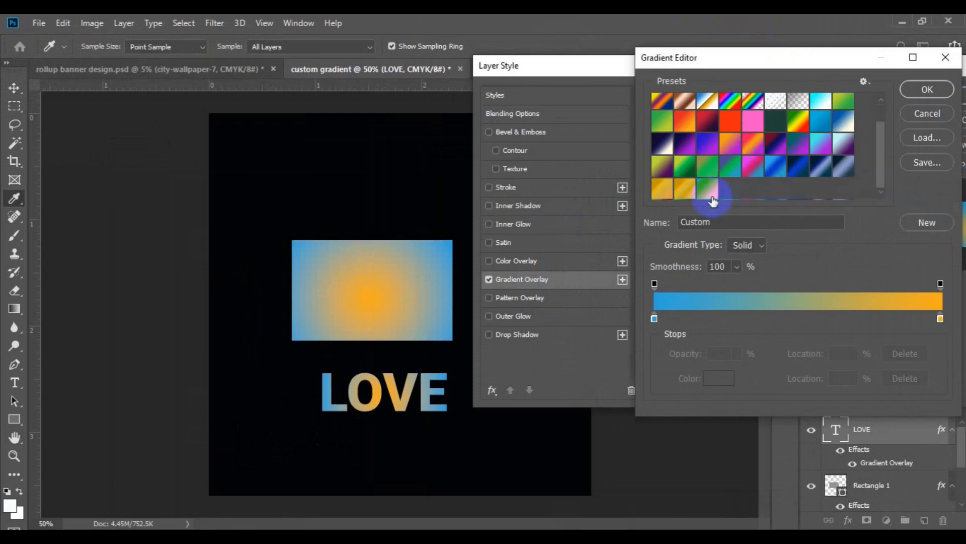
left_click(938, 88)
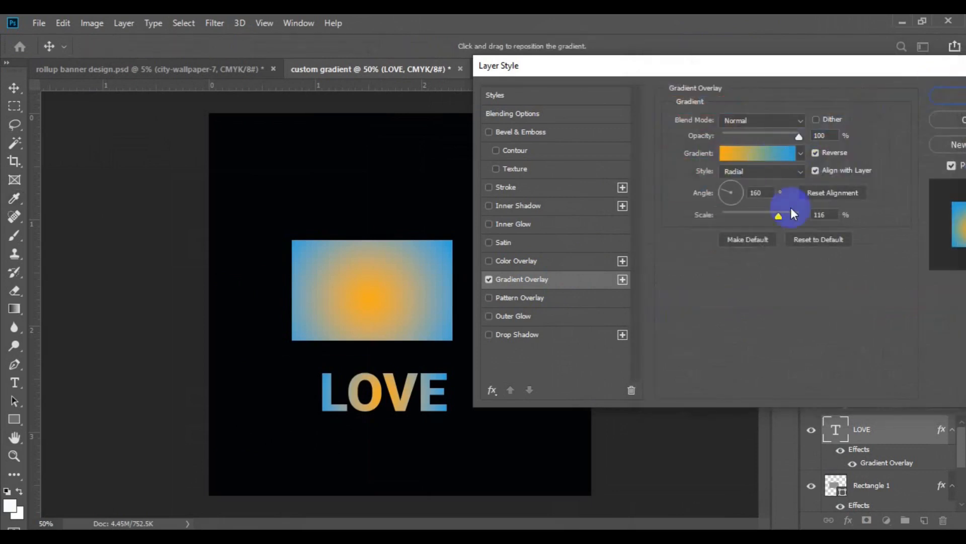
Step: Set the text's gradient overlay style to Linear and turn off Reverse
left_click(799, 173)
left_click(772, 184)
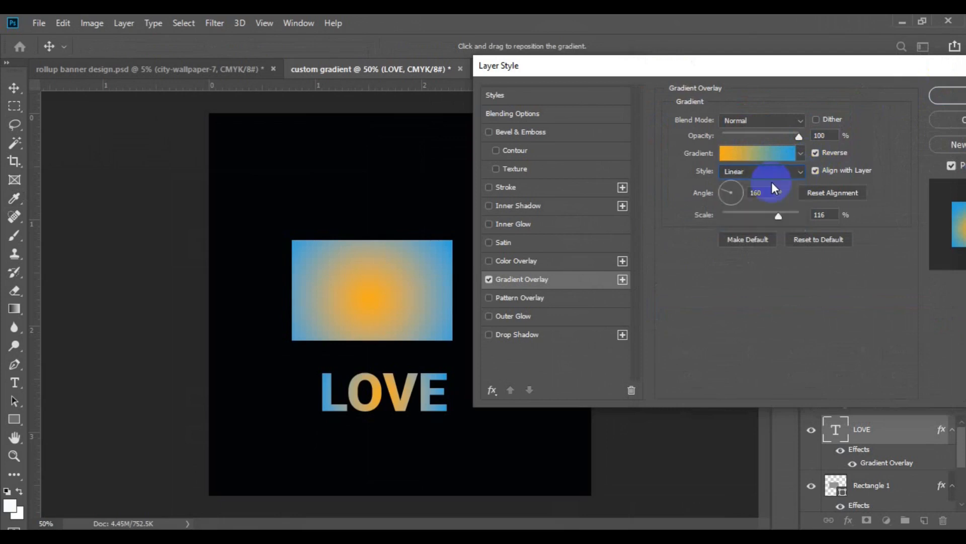
left_click(815, 154)
left_click(816, 154)
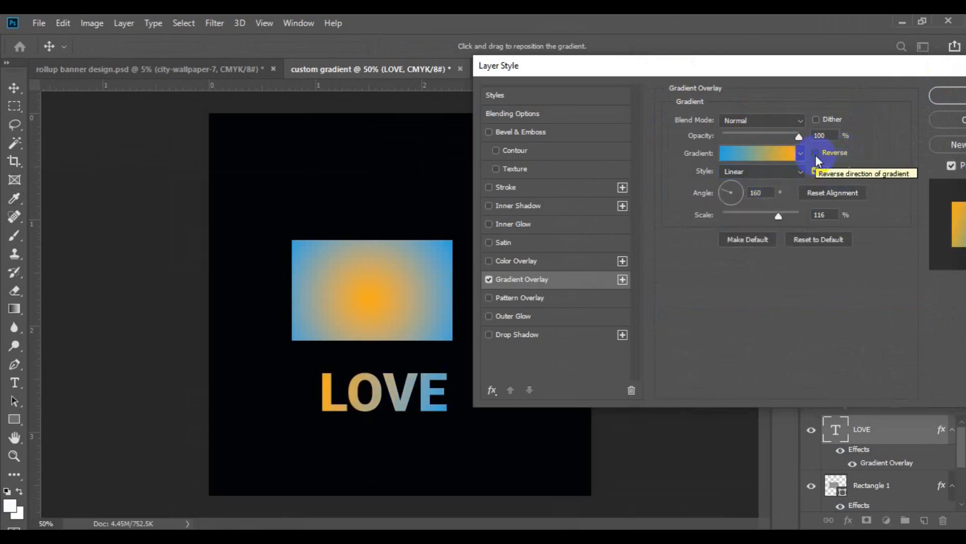
left_click_drag(347, 444, 408, 400)
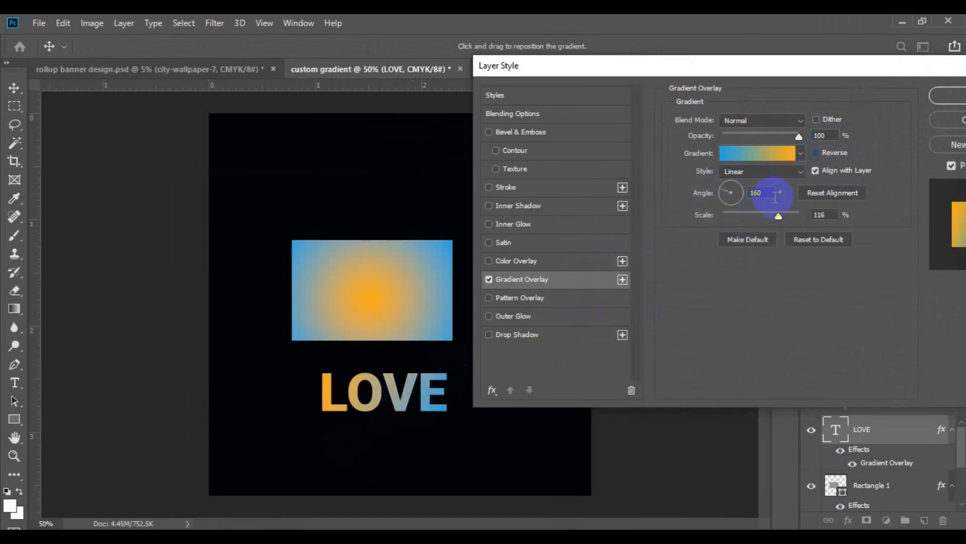
Step: Set the text's gradient overlay angle to 90° and its scale to 101%
left_click(738, 196)
double_click(755, 193)
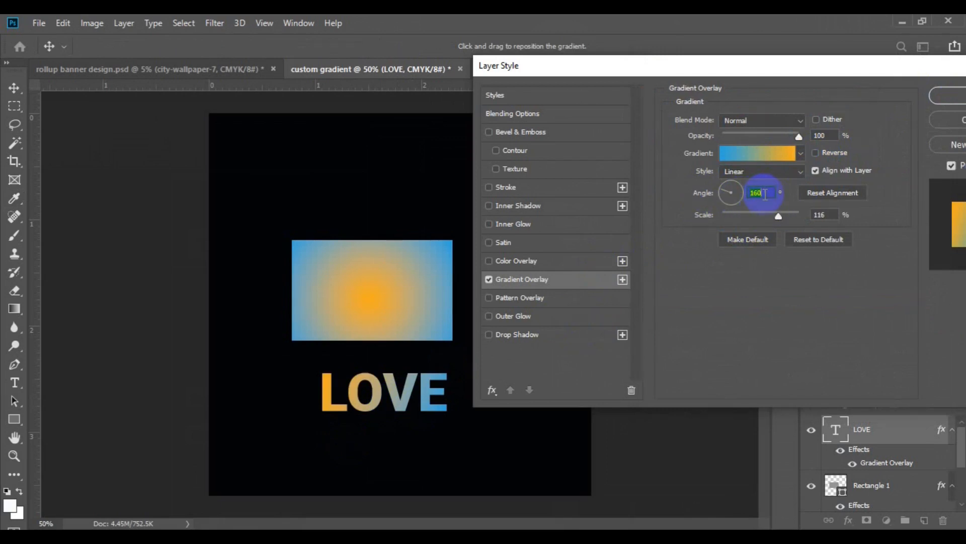
type("90")
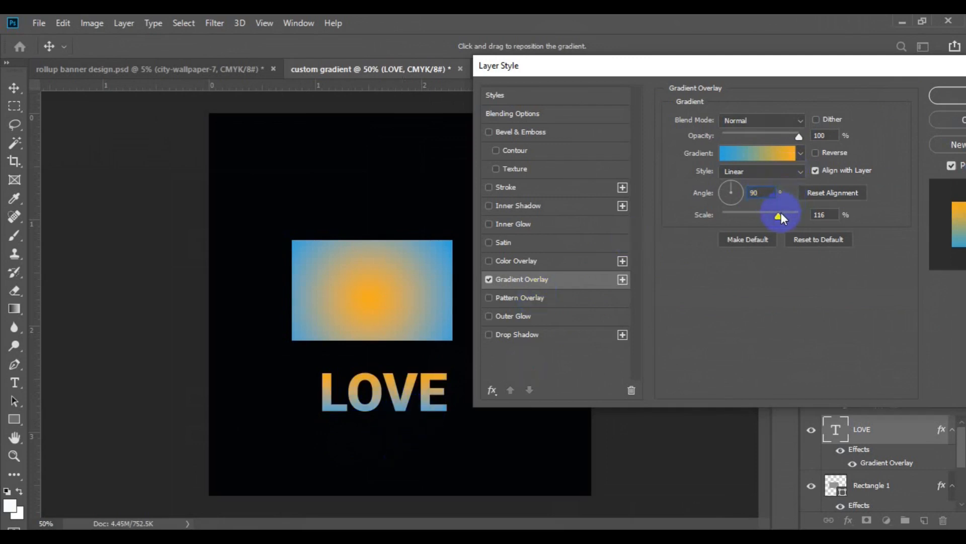
left_click_drag(780, 216, 774, 218)
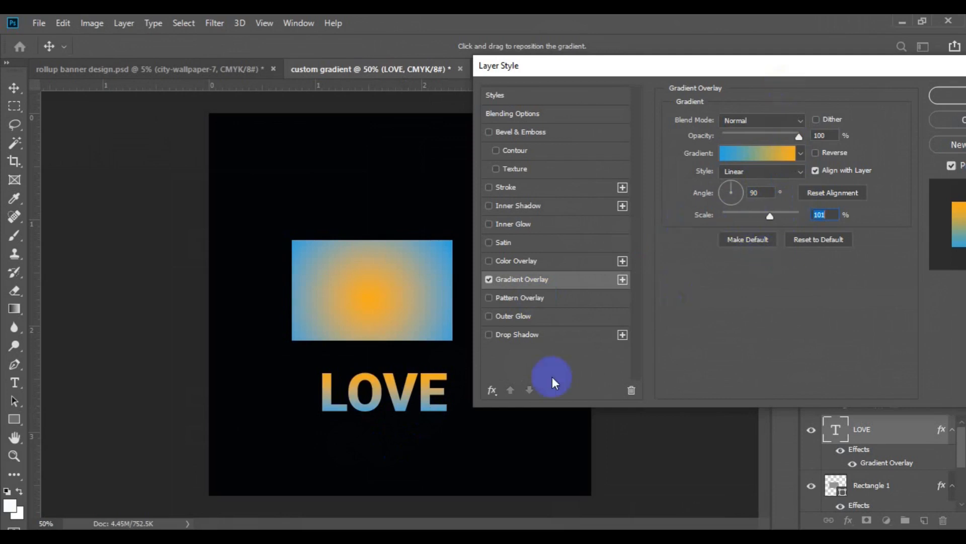
Step: Change the blue colour stop of the text's gradient to magenta #dd2bca
left_click_drag(811, 63, 792, 37)
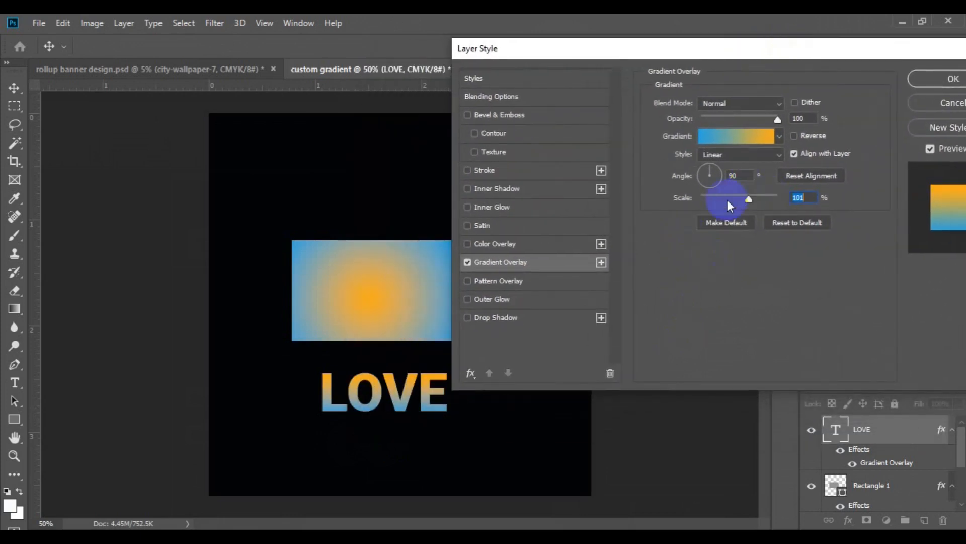
left_click(758, 143)
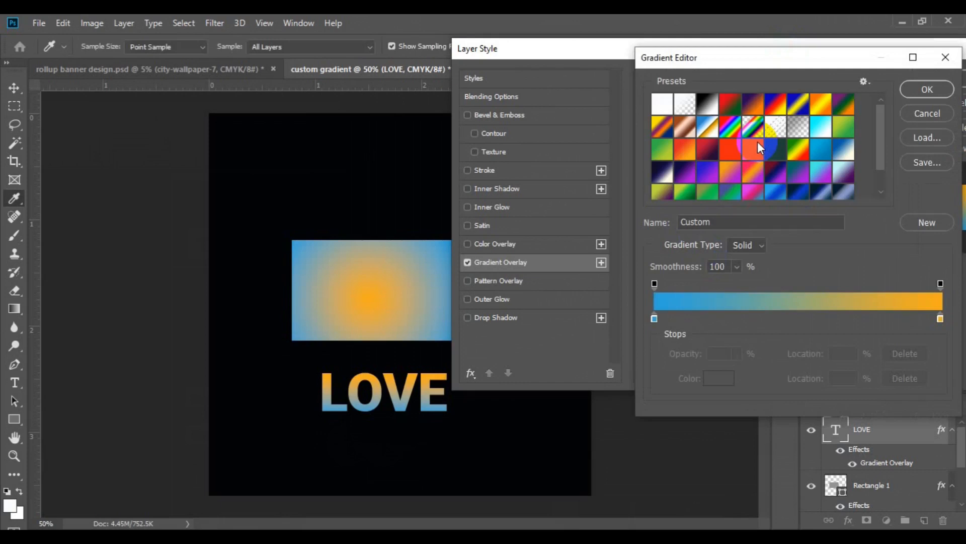
left_click(655, 318)
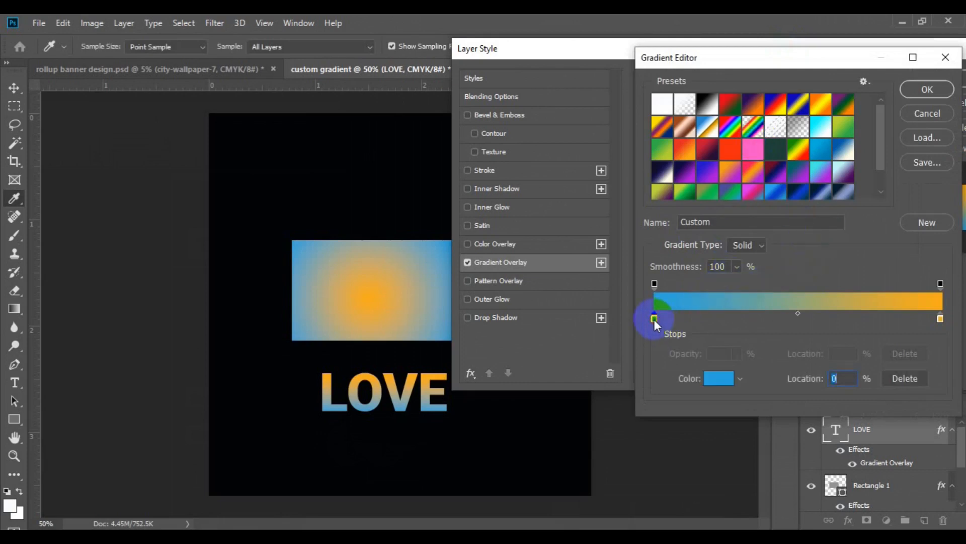
double_click(654, 319)
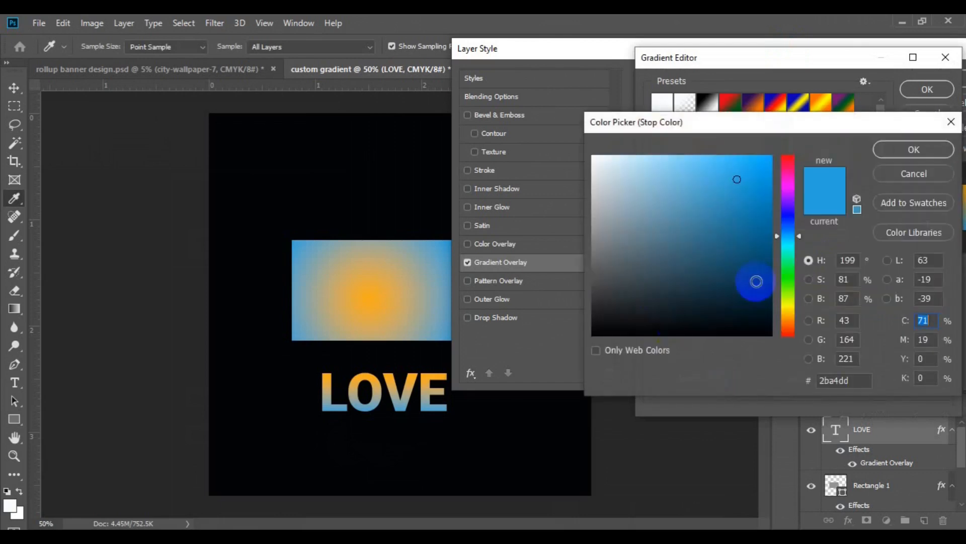
left_click(789, 182)
left_click(915, 149)
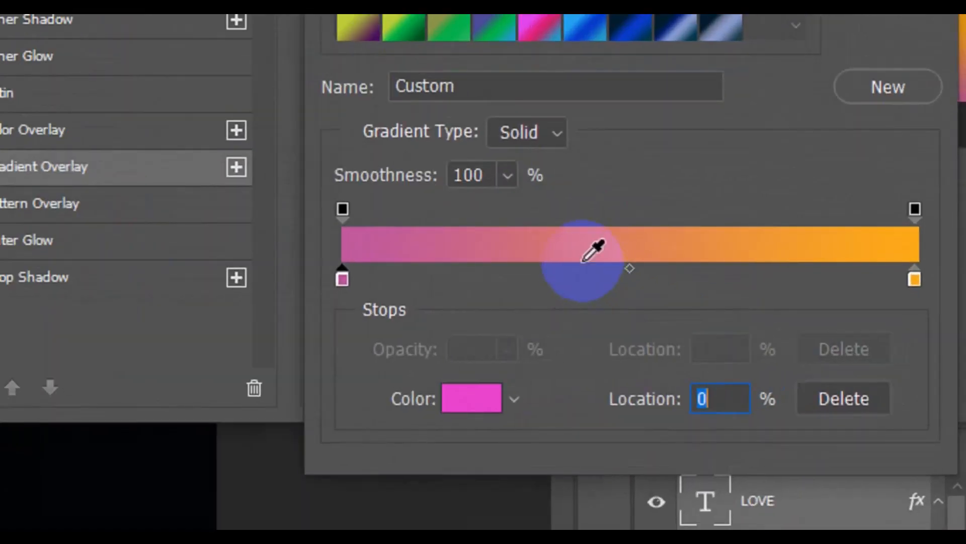
Step: Add a colour stop near the middle of the gradient and colour it pink with a hue of 326°
left_click(582, 276)
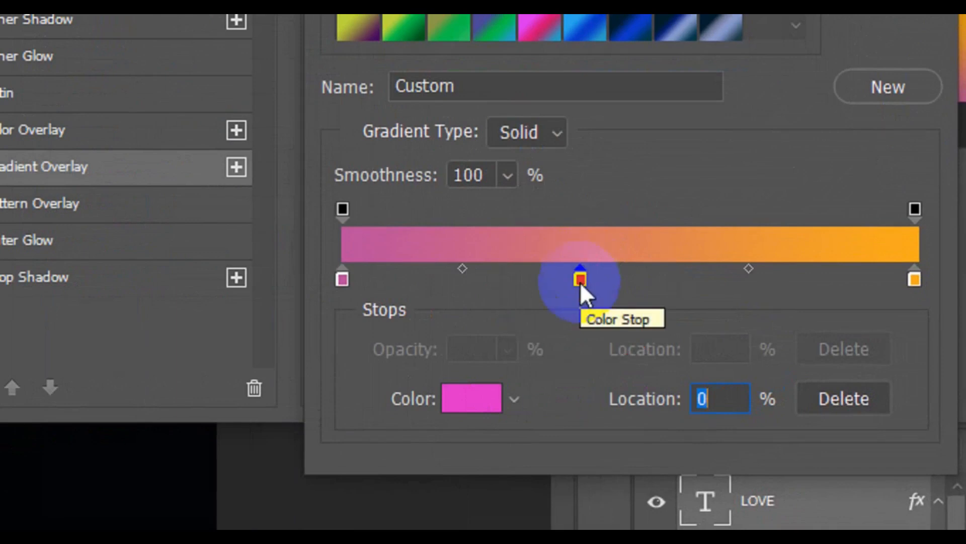
double_click(580, 282)
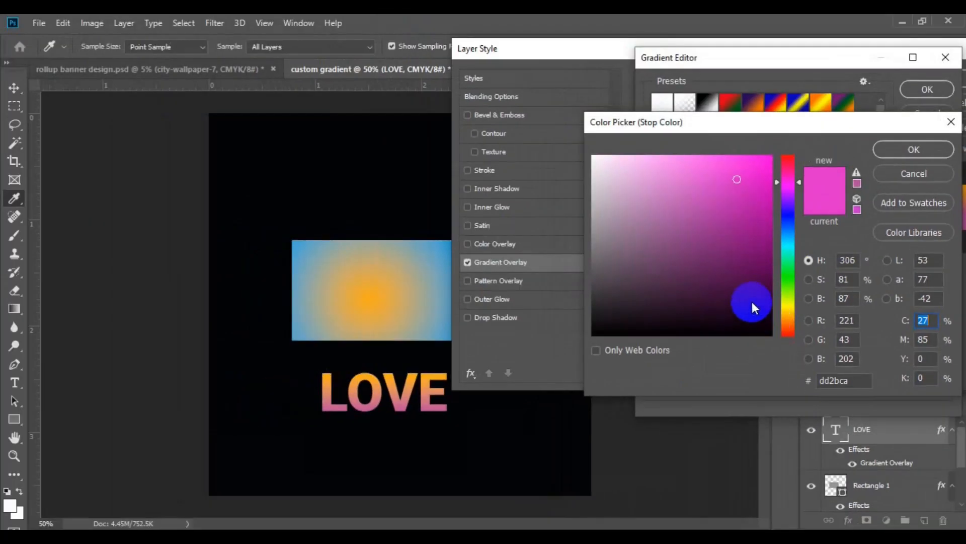
left_click(788, 248)
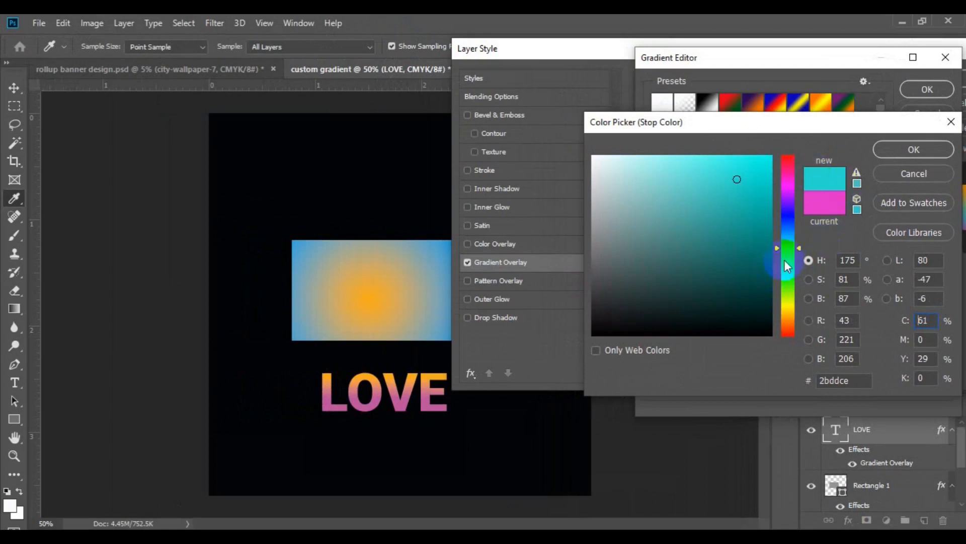
left_click(787, 178)
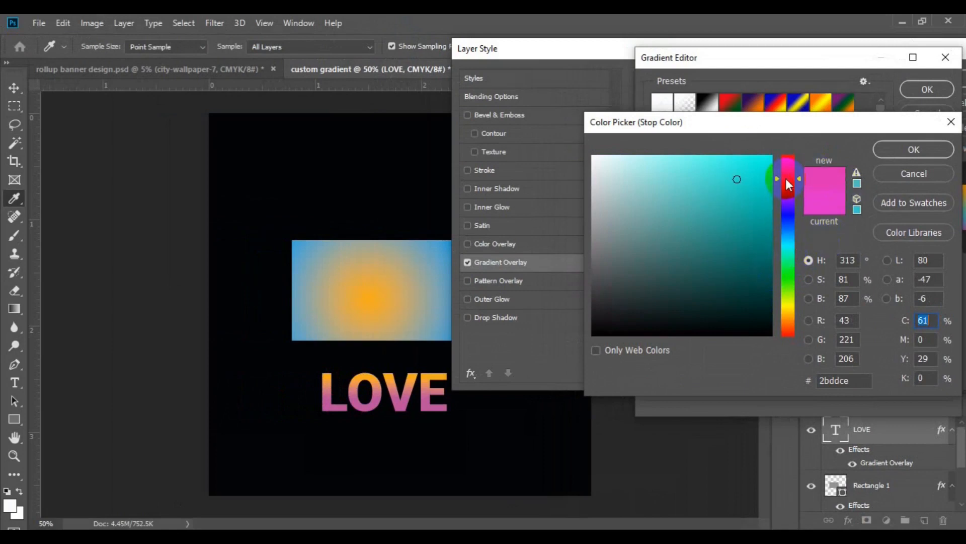
left_click_drag(789, 179, 786, 172)
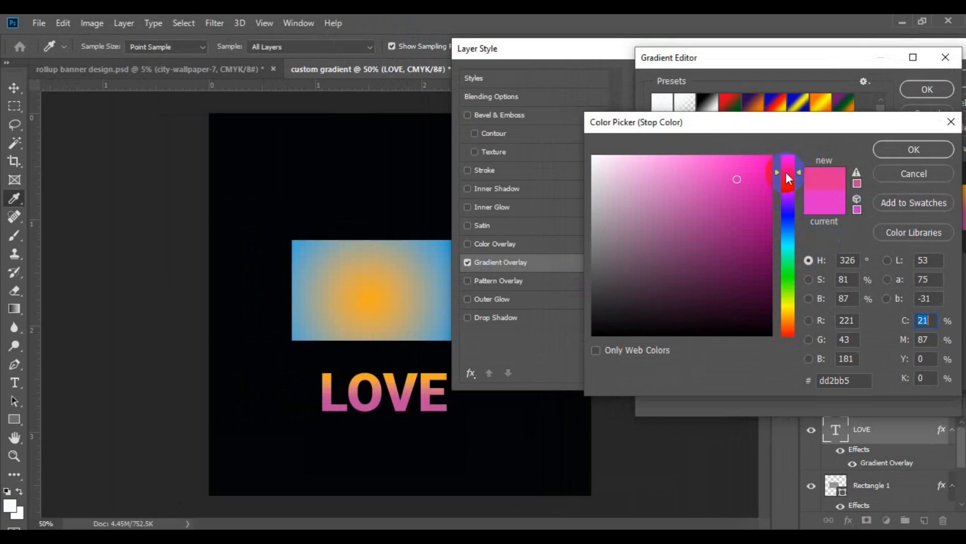
left_click(878, 153)
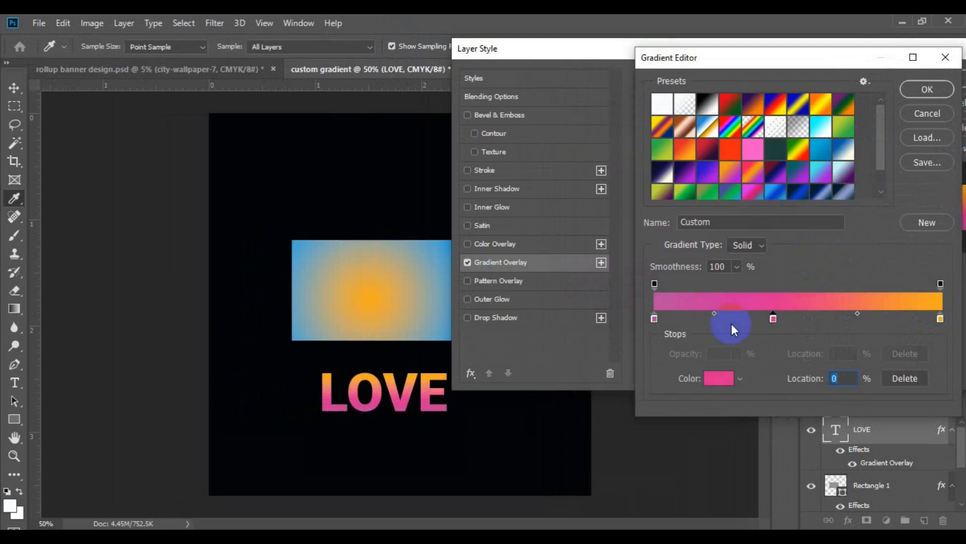
Step: Change the first colour stop of the text's gradient to a bright yellow with a hue of 49°
double_click(652, 319)
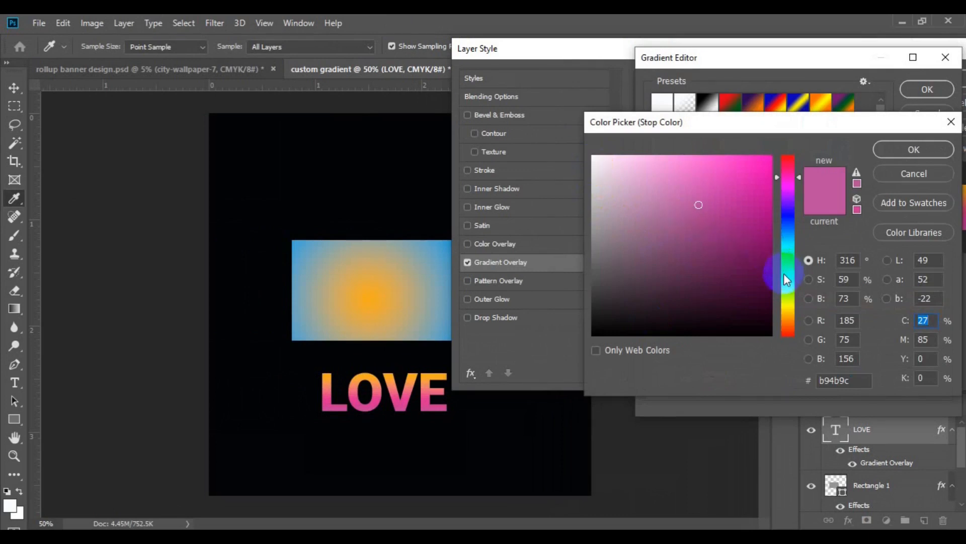
left_click(792, 310)
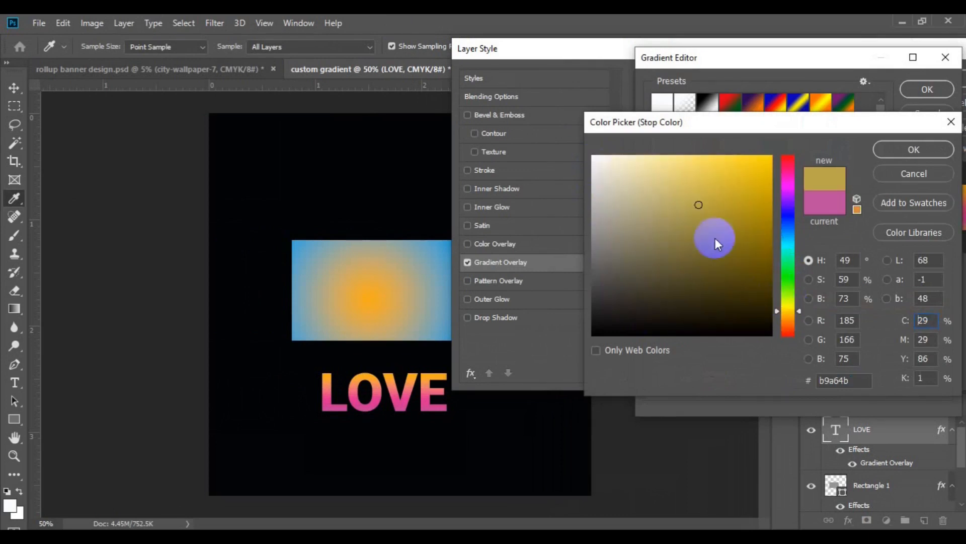
left_click(736, 164)
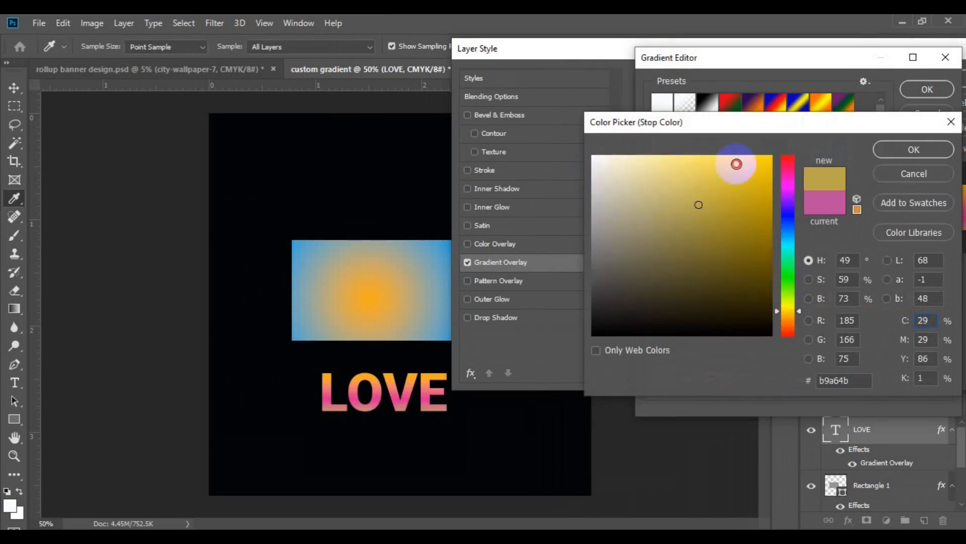
left_click(899, 151)
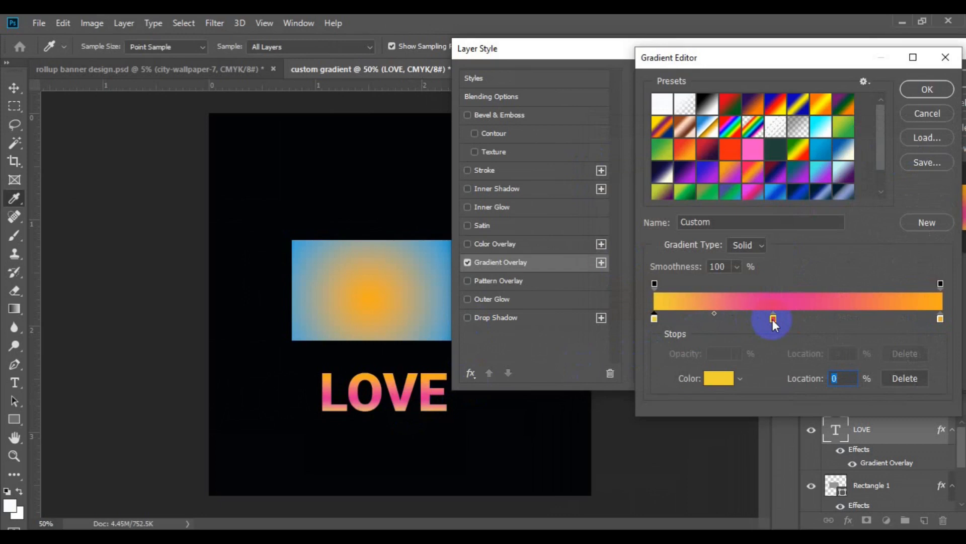
Step: Move the pink colour stop to 48%, save the gradient as a new preset and apply it to the LOVE text
left_click_drag(772, 320, 792, 319)
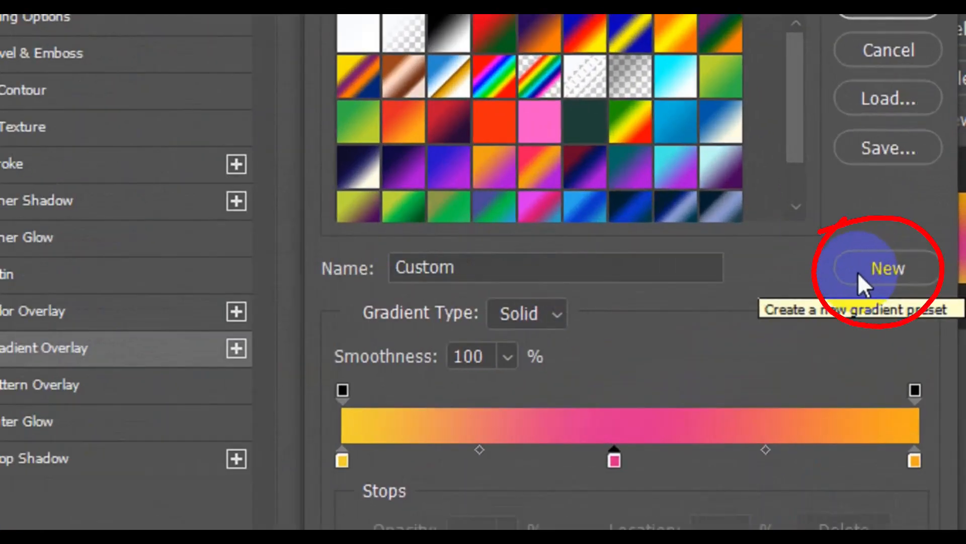
left_click(857, 272)
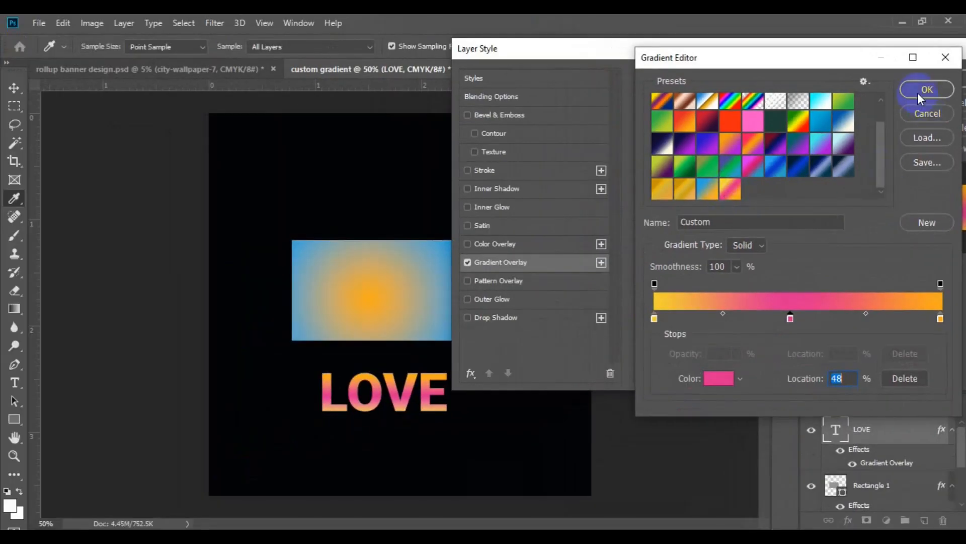
left_click(917, 93)
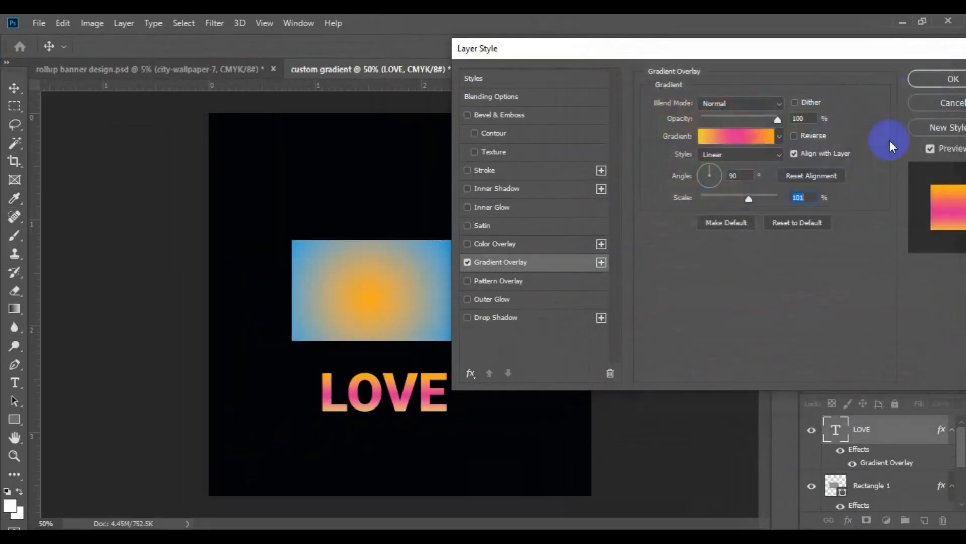
left_click(919, 82)
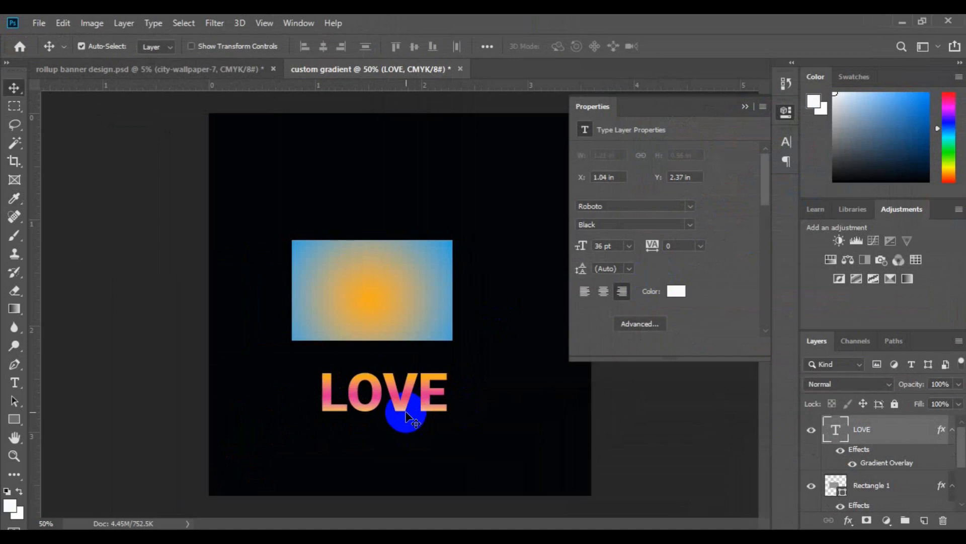
key("ctrl")
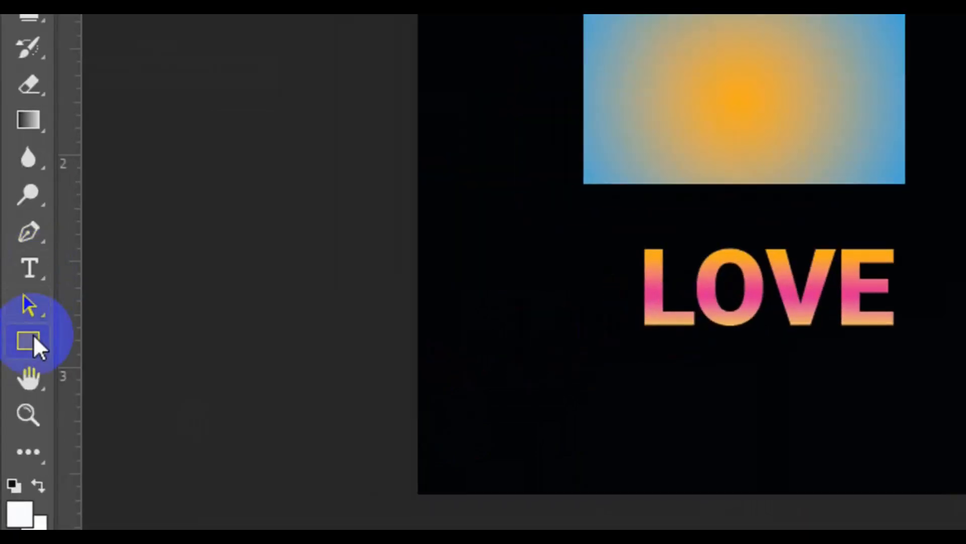
Step: Draw a white butterfly custom shape about 430 × 377 px on a new layer above the LOVE text
left_click(34, 335)
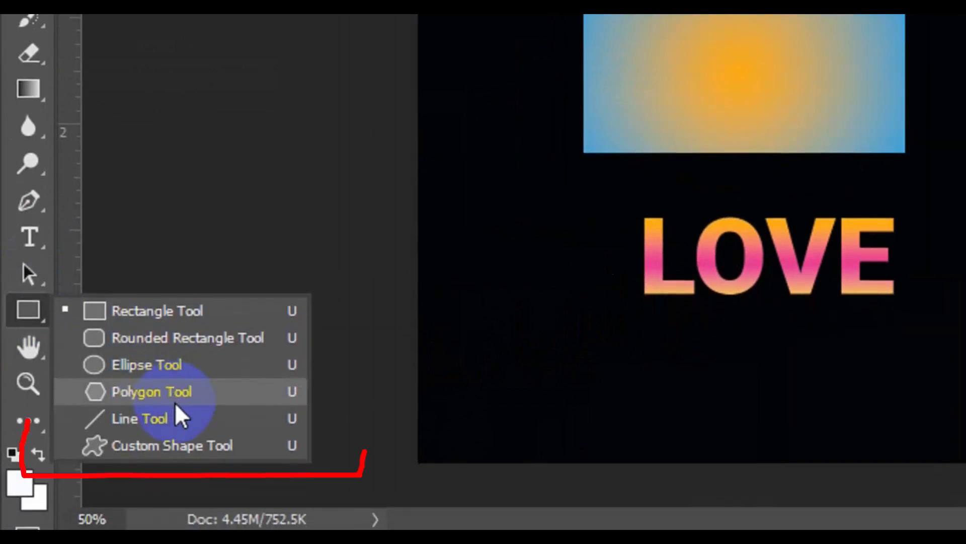
left_click(176, 455)
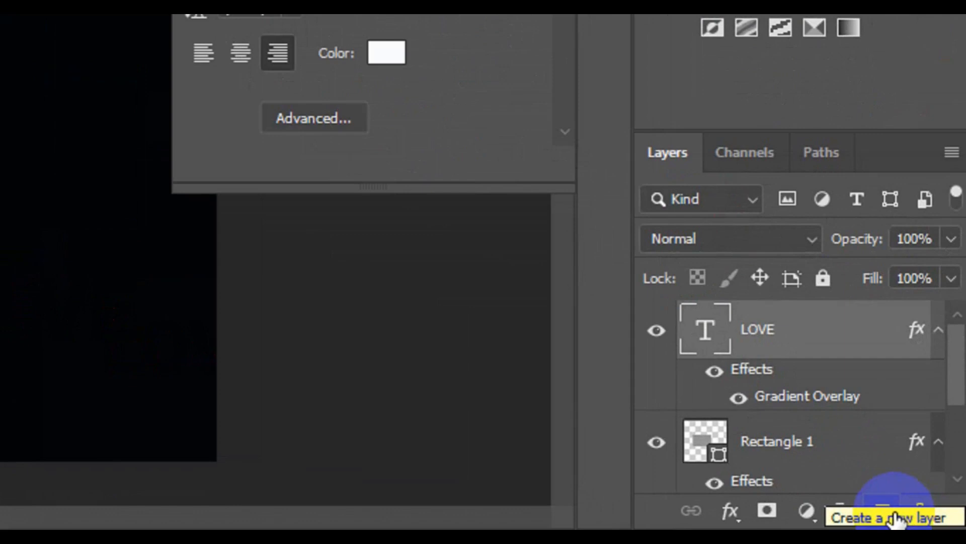
left_click(895, 518)
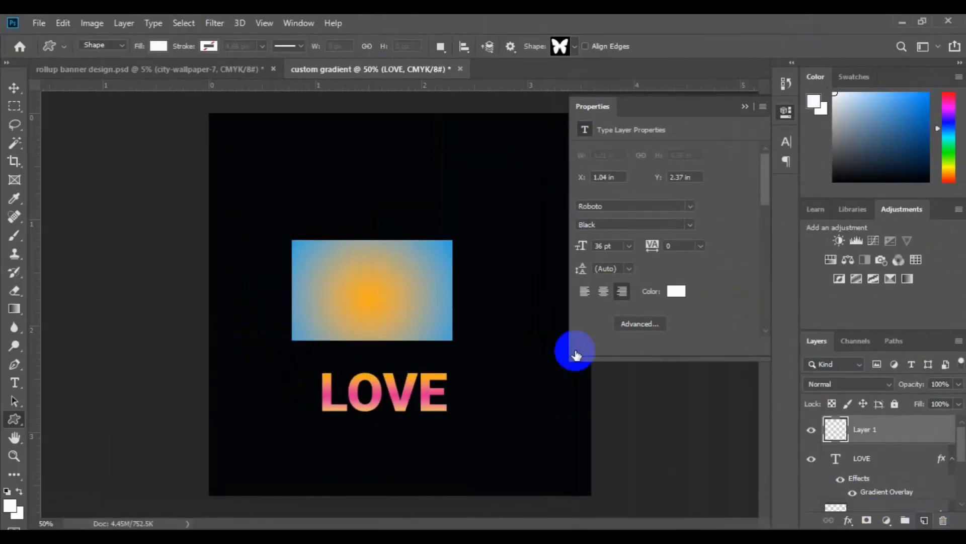
left_click_drag(350, 167, 501, 308)
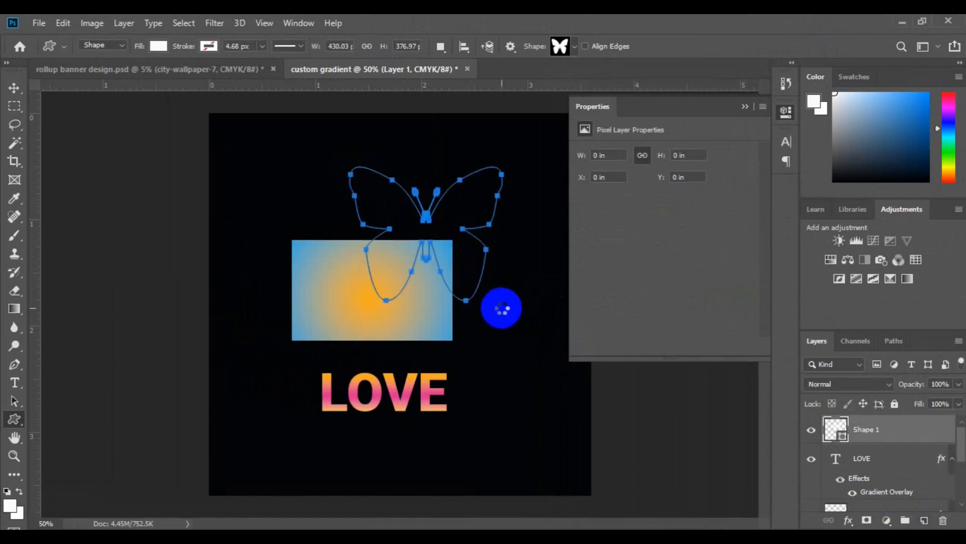
Step: Hide the gradient rectangle's layer and move the butterfly so it sits centred above the LOVE text
key("v")
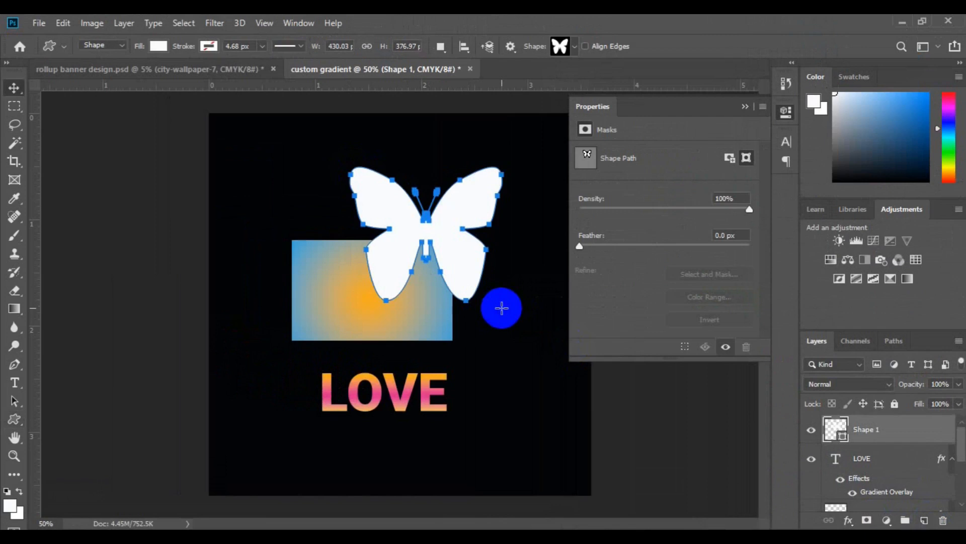
left_click(363, 317)
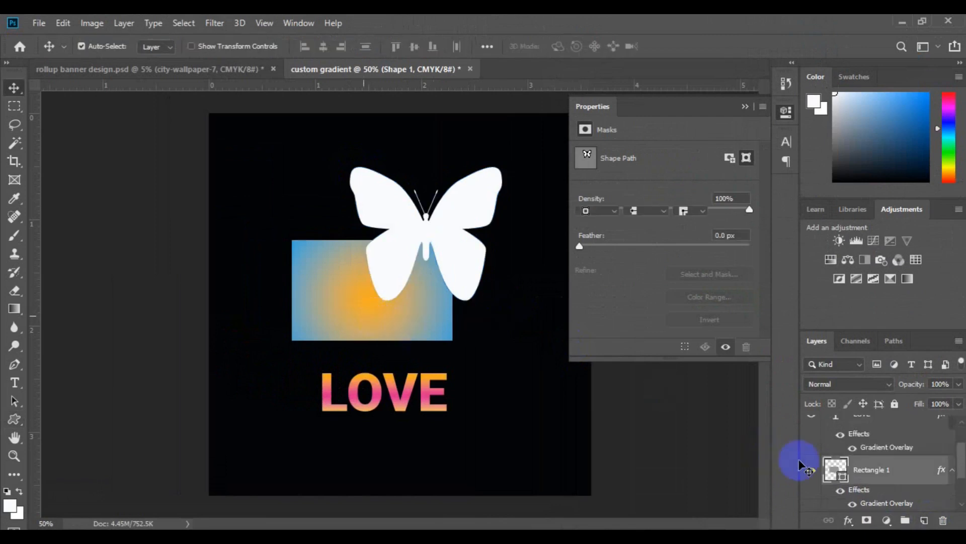
left_click(811, 474)
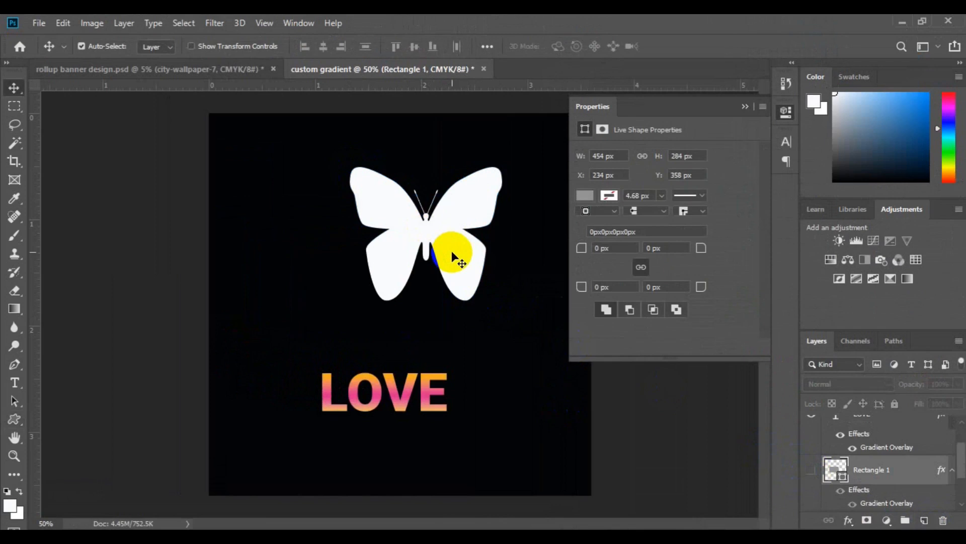
left_click_drag(451, 251, 427, 262)
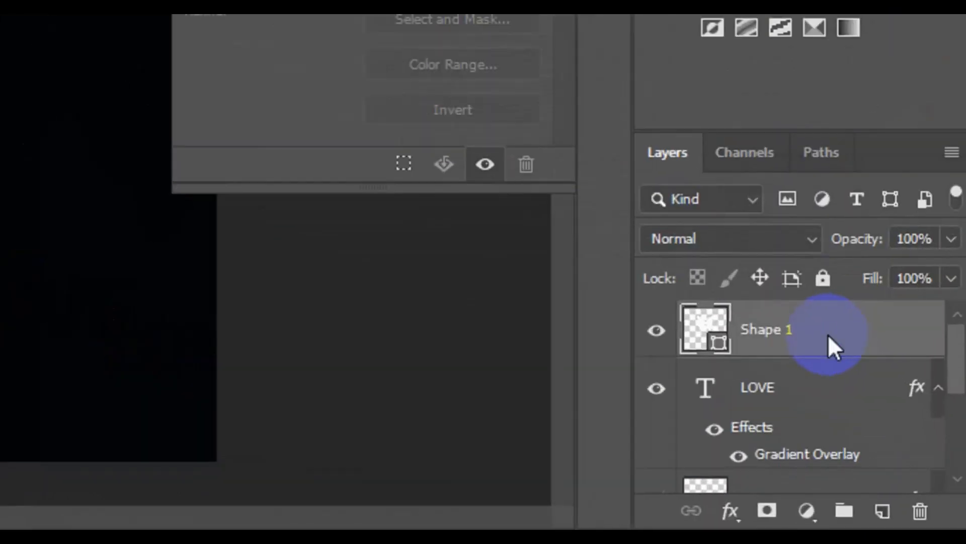
Step: Add a Gradient Overlay to the butterfly shape with the yellow-pink-orange gradient and uncover the artwork behind the dialog
right_click(897, 434)
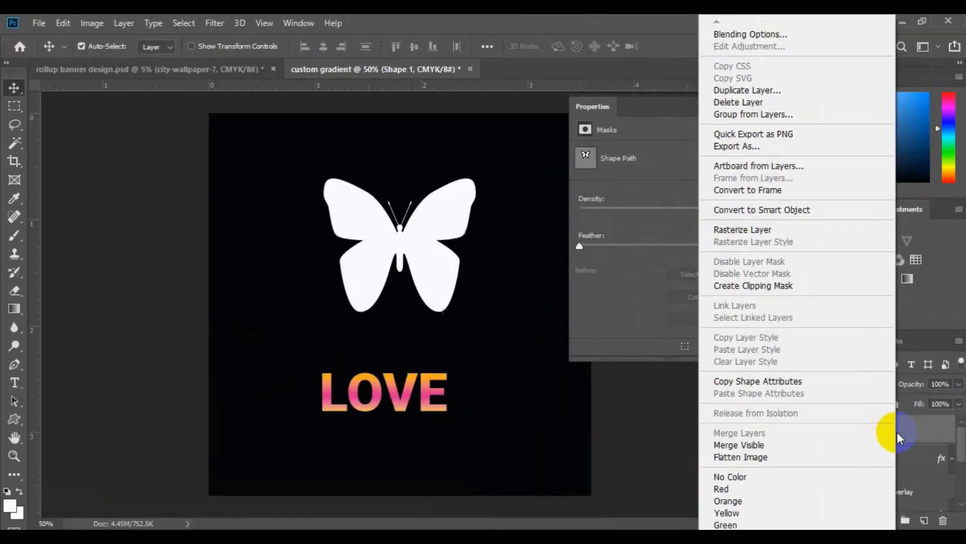
left_click(778, 39)
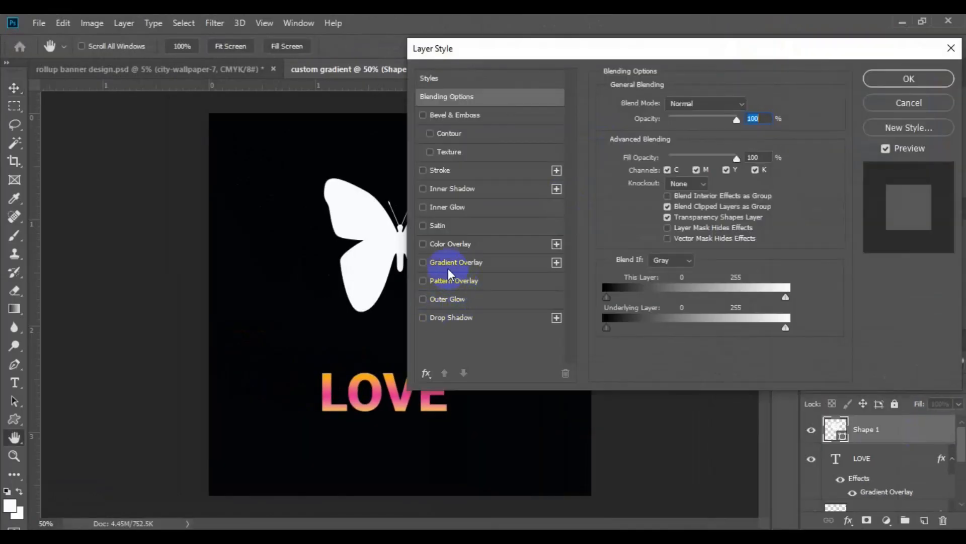
left_click(446, 262)
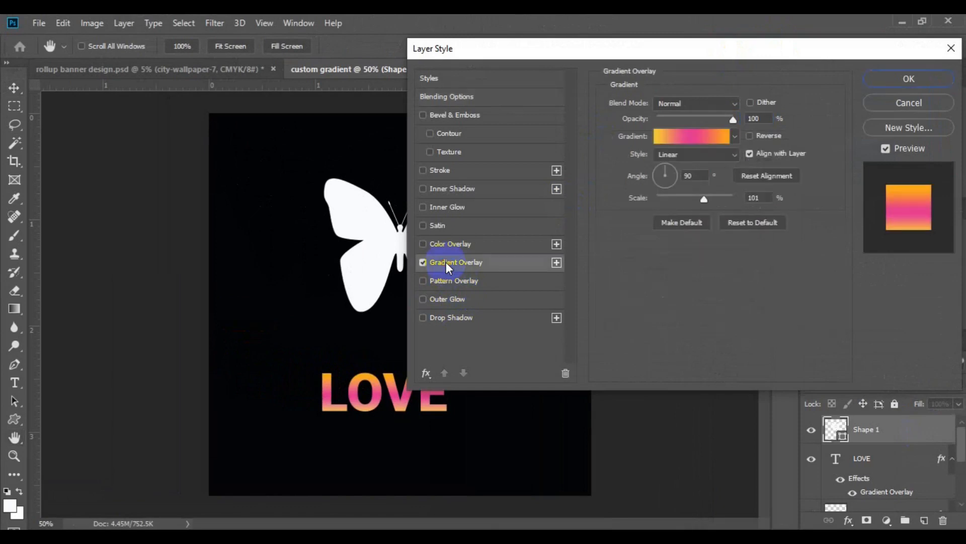
left_click_drag(582, 47, 646, 65)
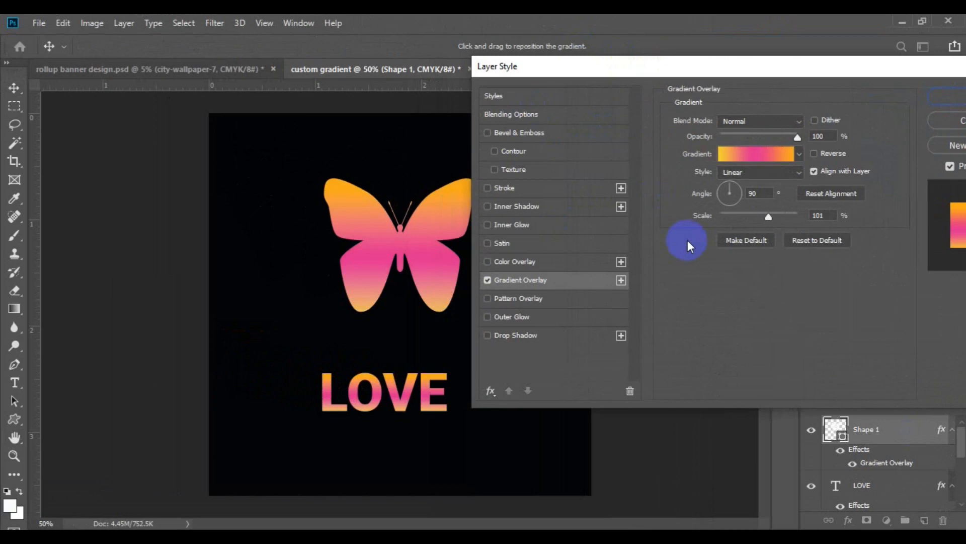
Step: Try the dark blue, cyan-to-purple and orange-to-purple gradient presets on the butterfly's overlay
left_click(769, 193)
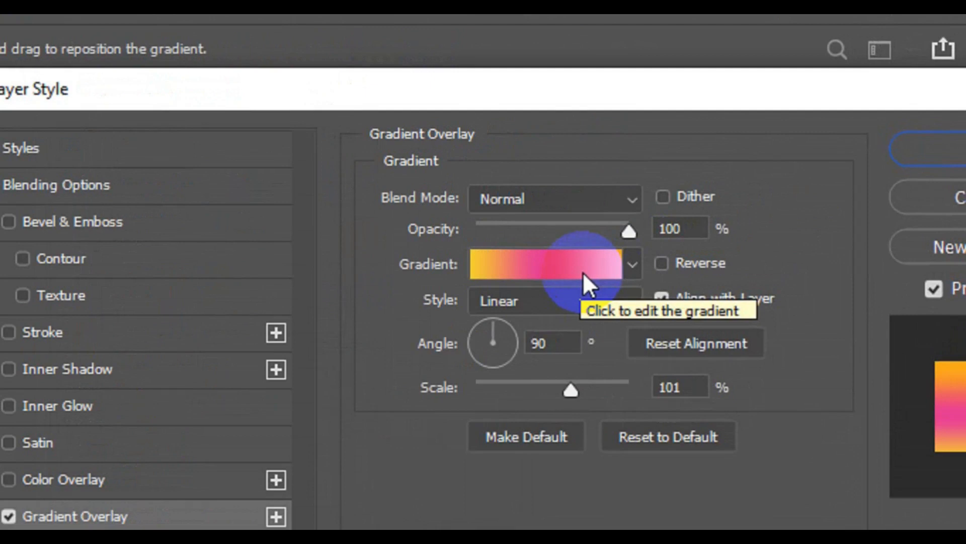
left_click(635, 267)
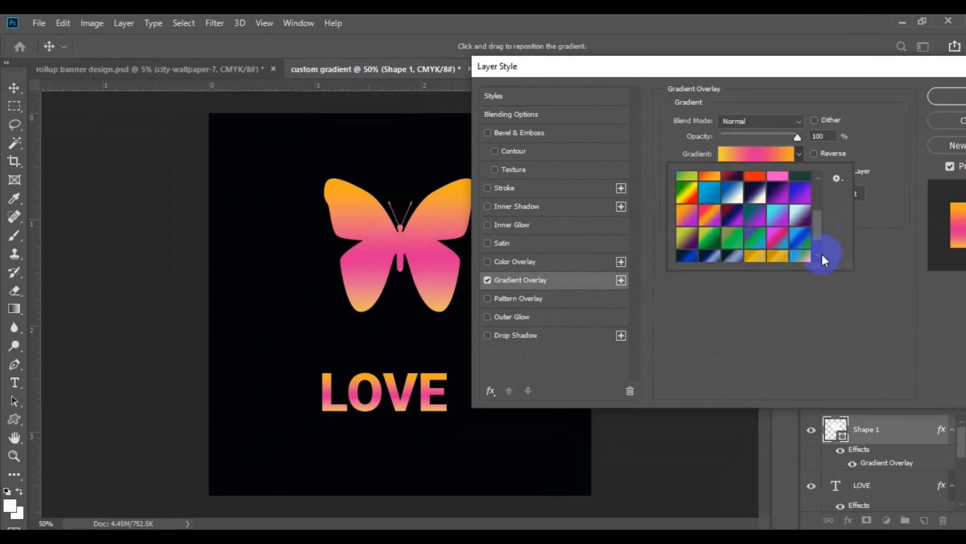
left_click(820, 255)
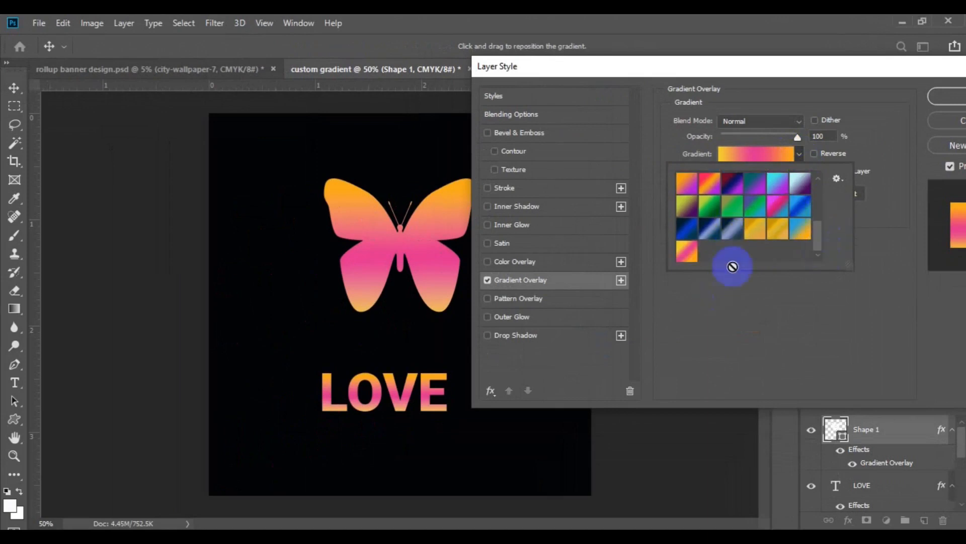
left_click(693, 234)
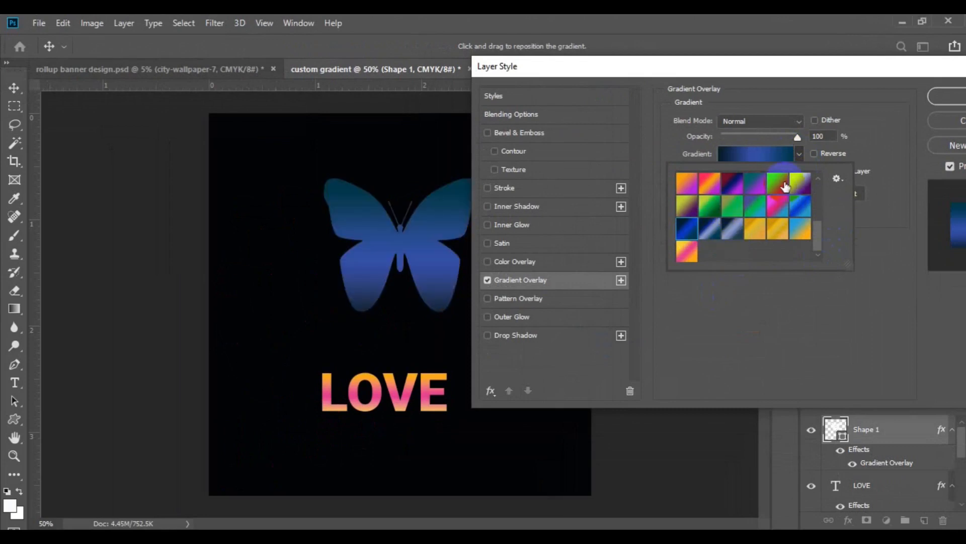
left_click(785, 186)
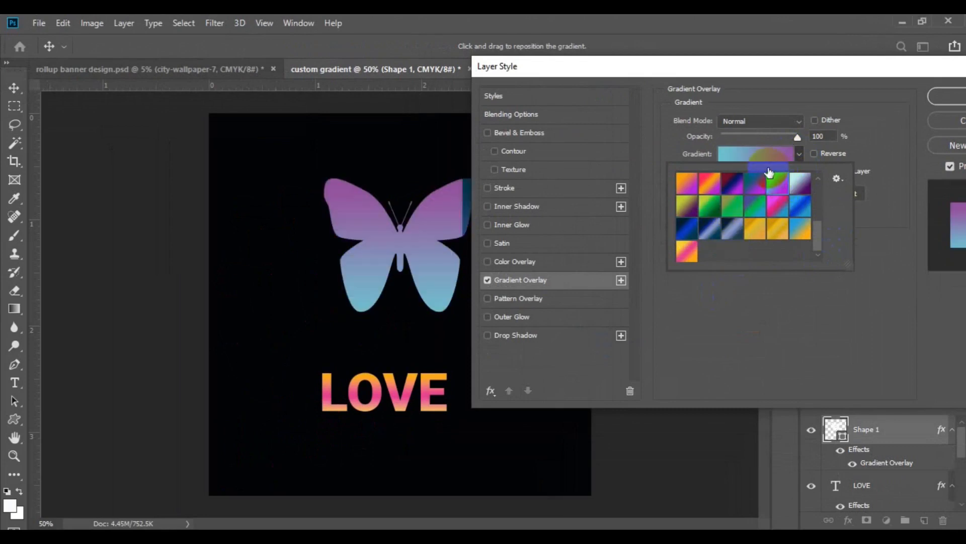
left_click(686, 193)
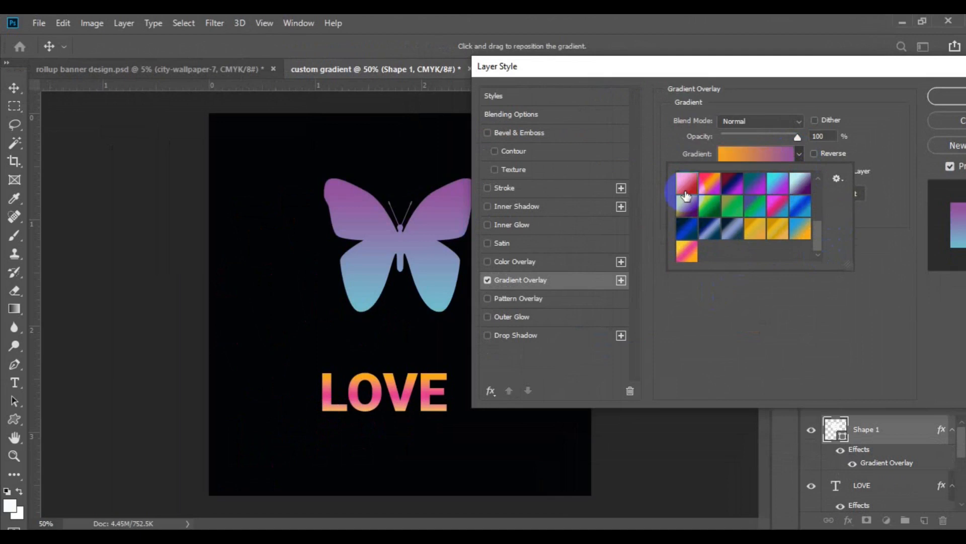
Step: Open the butterfly's overlay gradient for editing and select its first colour stop
left_click(743, 154)
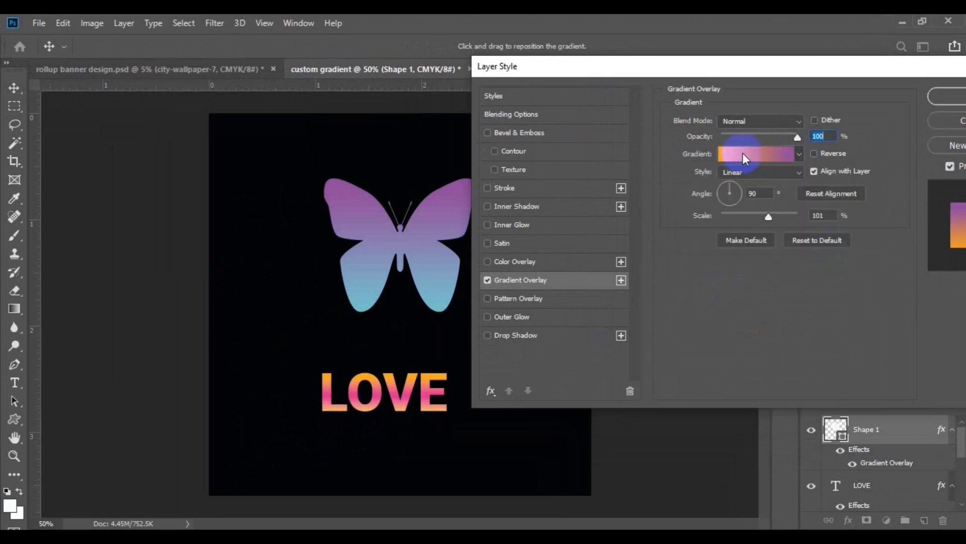
left_click(742, 154)
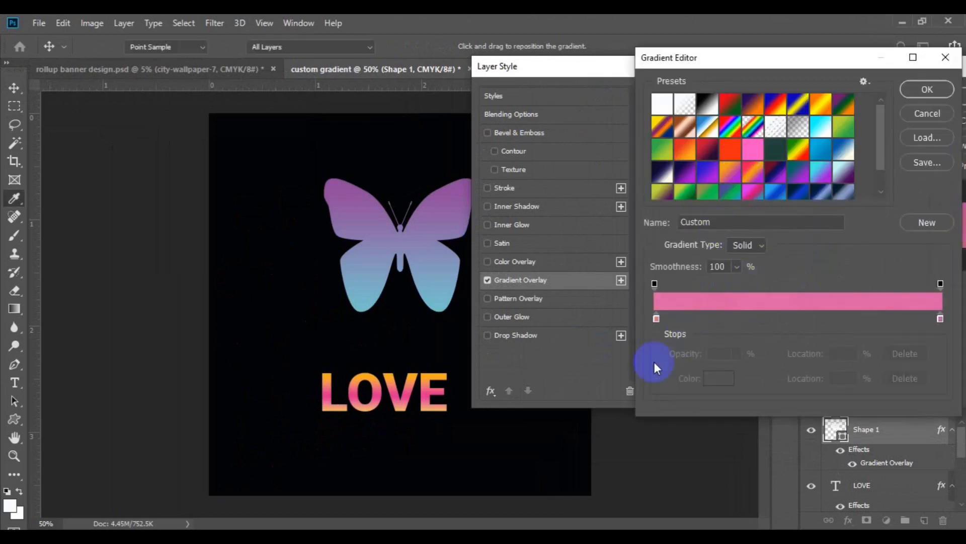
left_click(657, 319)
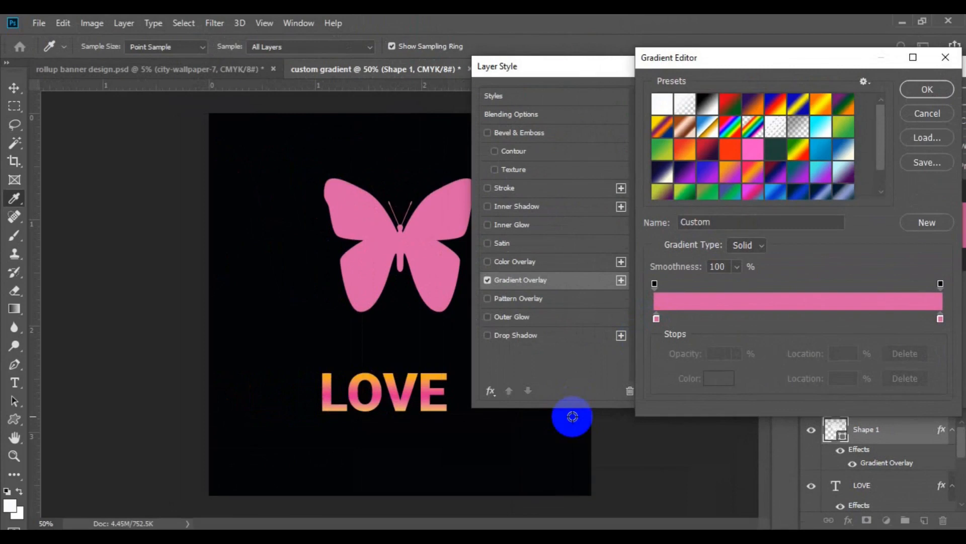
Step: Switch to the uiGradients website in the browser, look through the gallery and open the Argon gradient
left_click(491, 537)
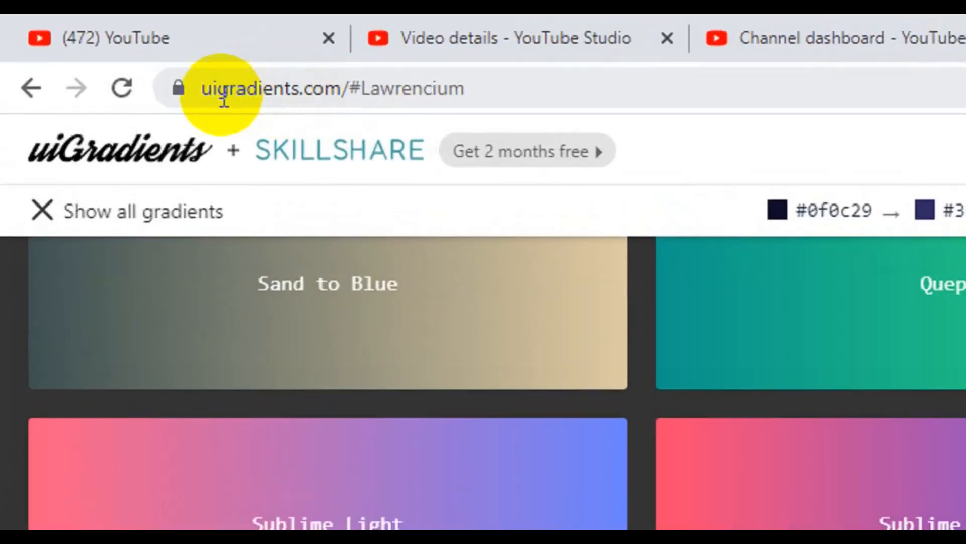
left_click_drag(206, 94, 348, 90)
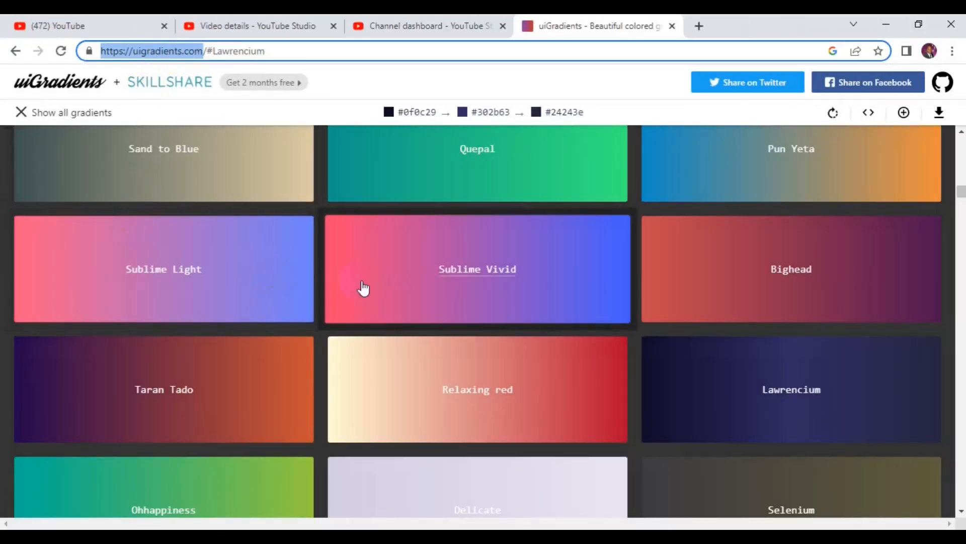
left_click_drag(961, 192, 963, 207)
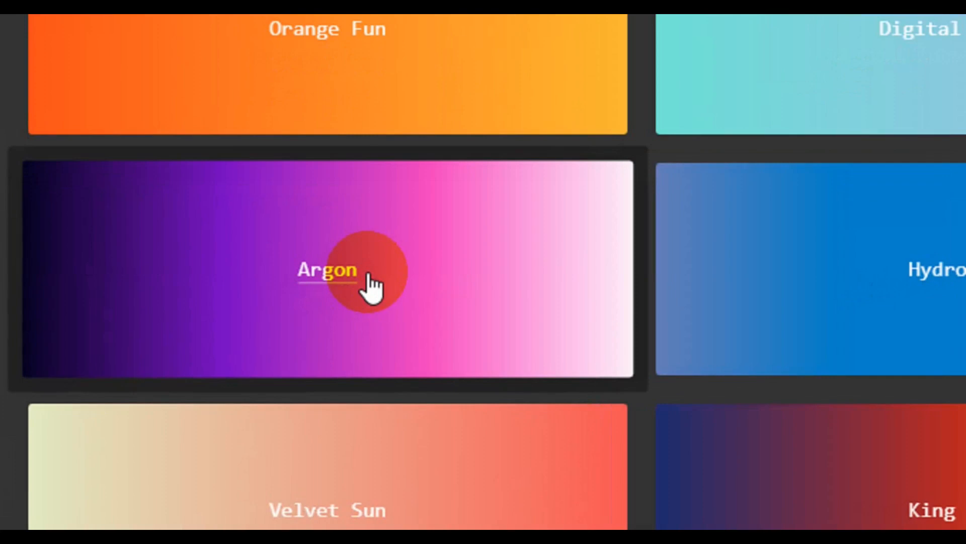
left_click(368, 274)
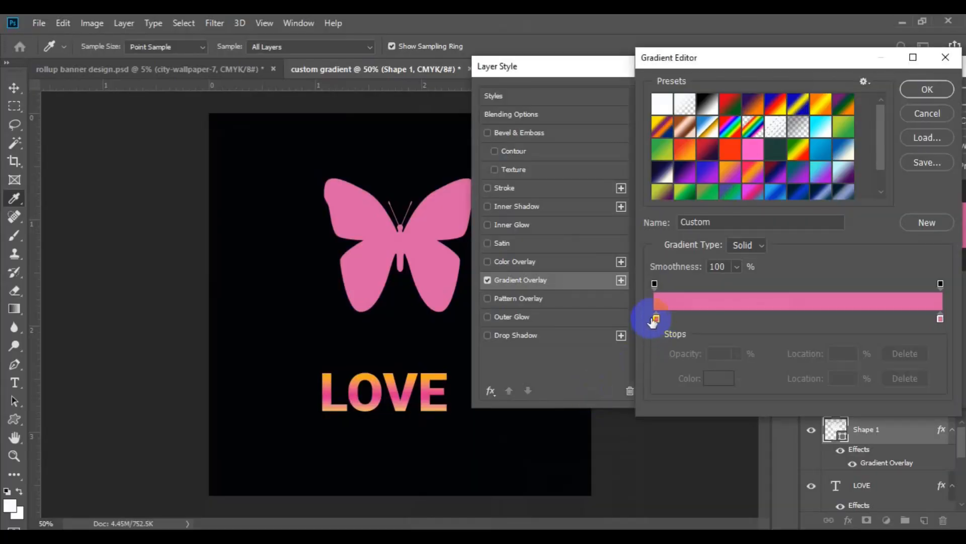
Step: Set the first colour stop of the butterfly's overlay gradient to #03001e
left_click(655, 319)
double_click(655, 318)
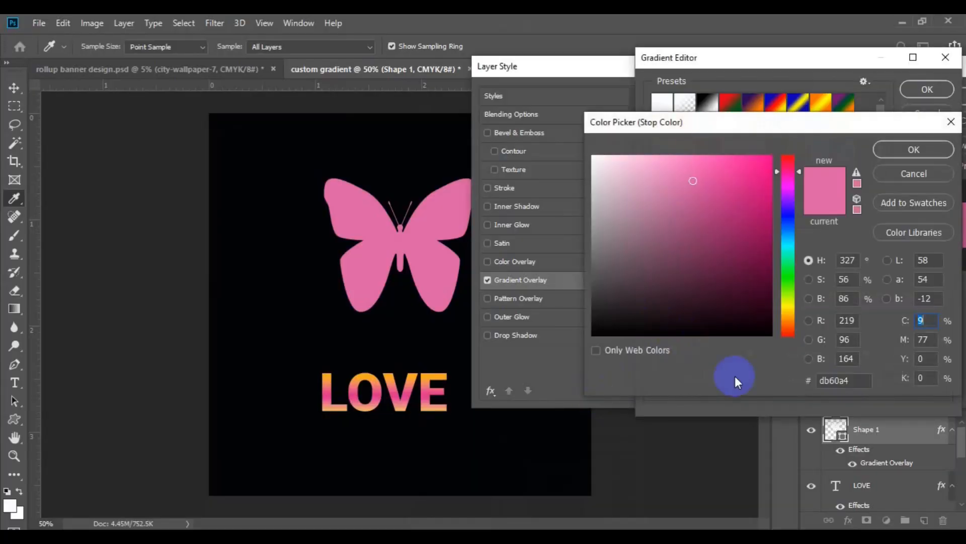
left_click(827, 380)
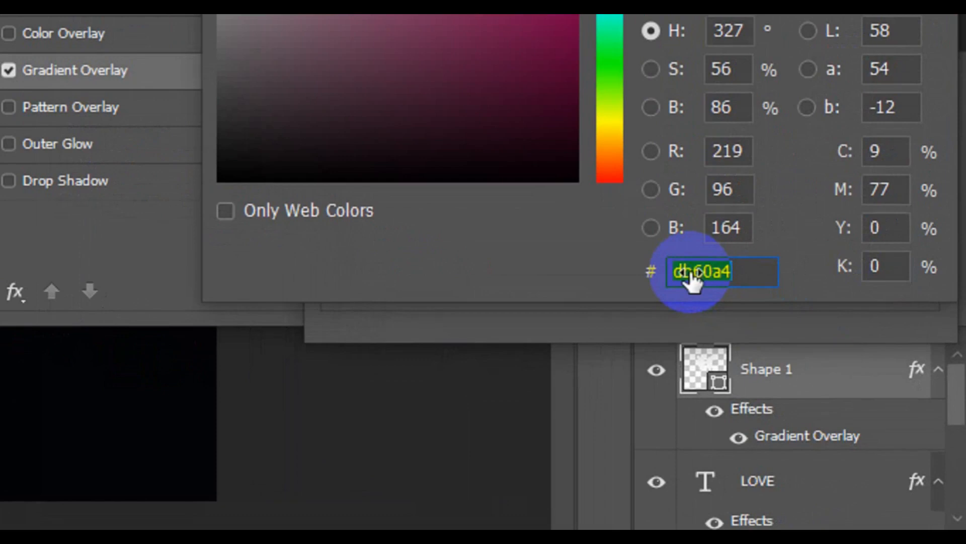
type("03001e")
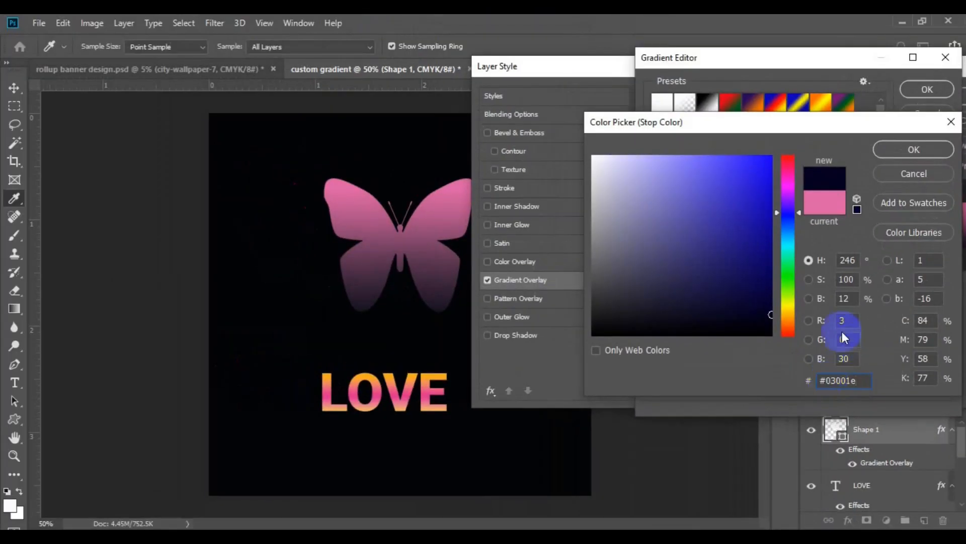
left_click(893, 147)
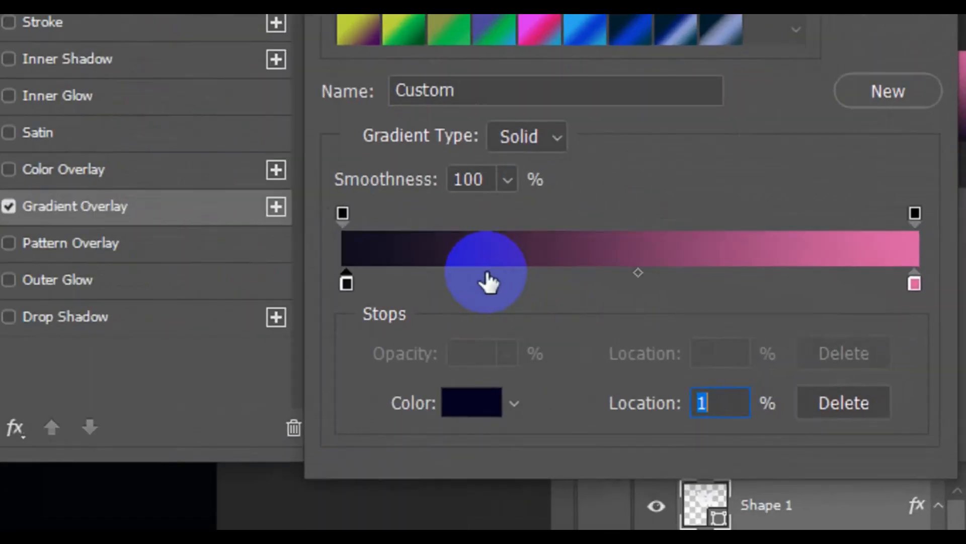
Step: Add a colour stop at 25% and give it the colour #7303c0 copied from the Argon page in the browser
left_click(726, 317)
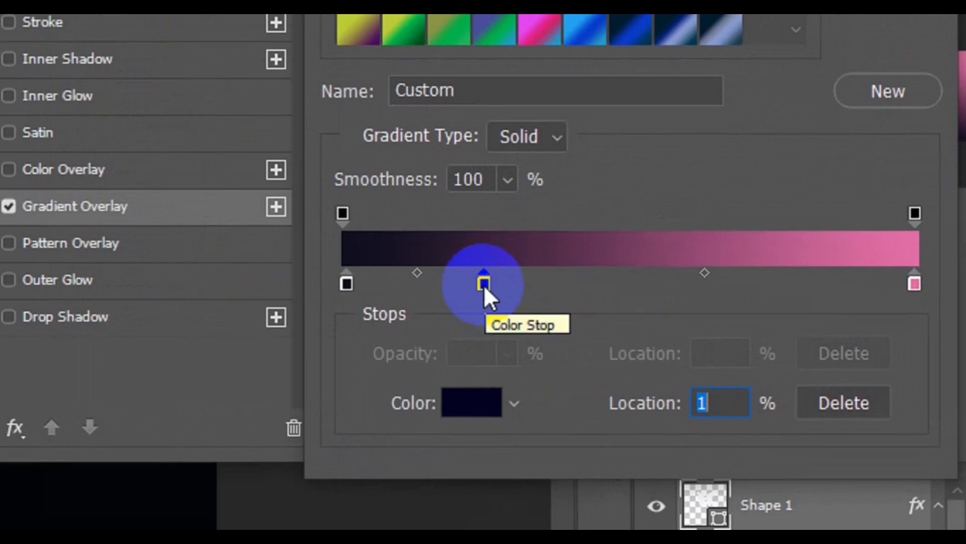
double_click(485, 285)
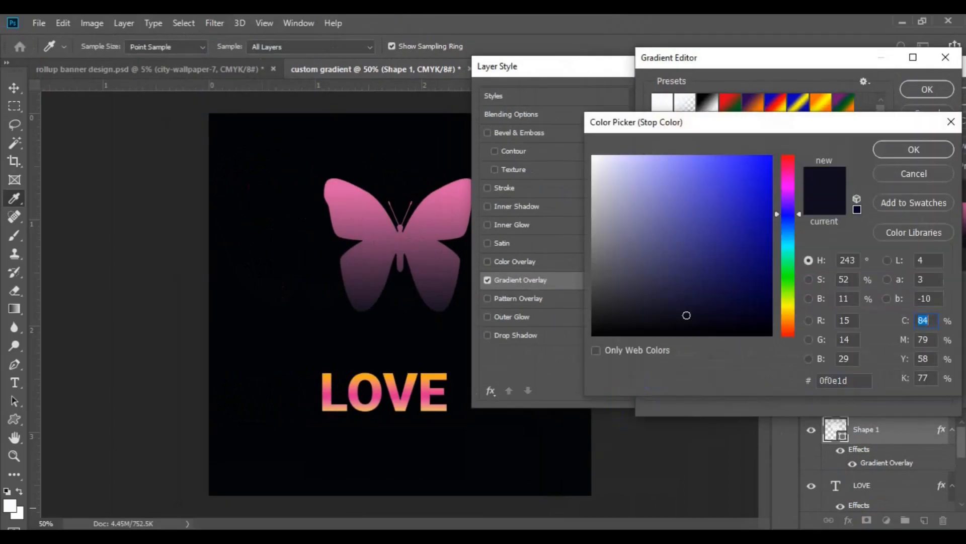
left_click(431, 537)
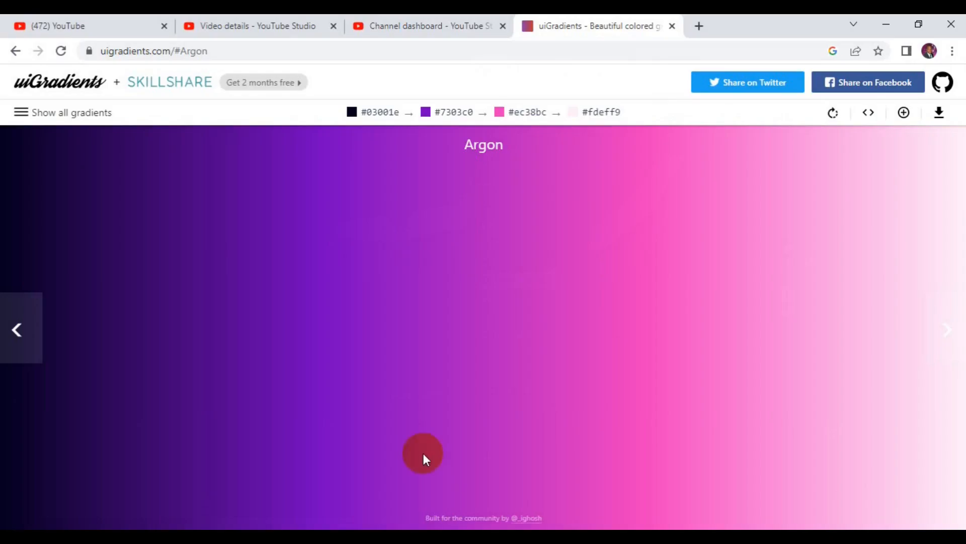
left_click(443, 120)
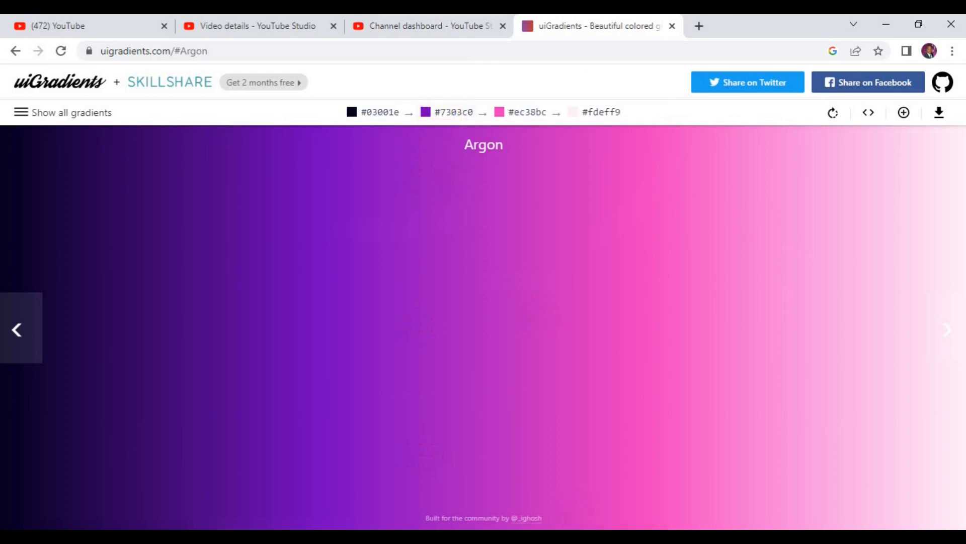
left_click(570, 537)
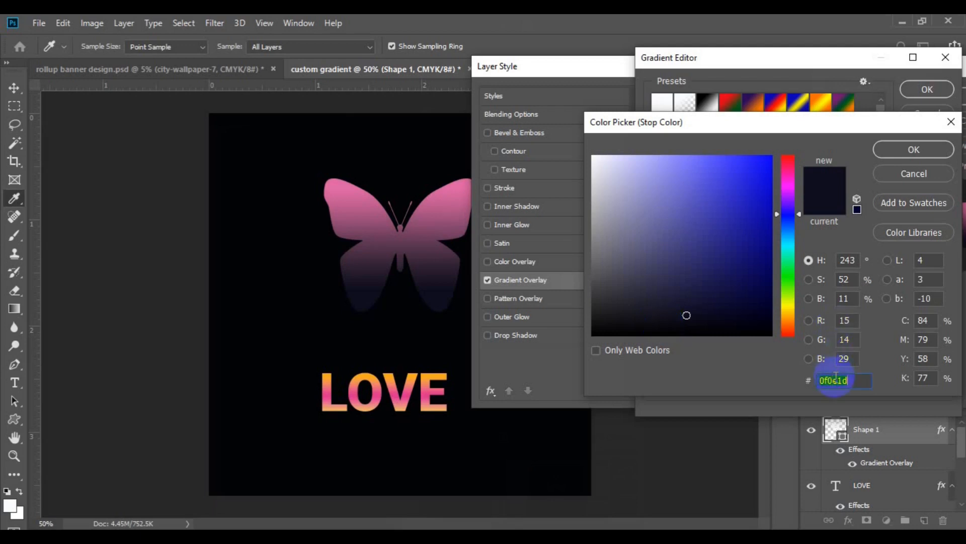
key("ctrl+v")
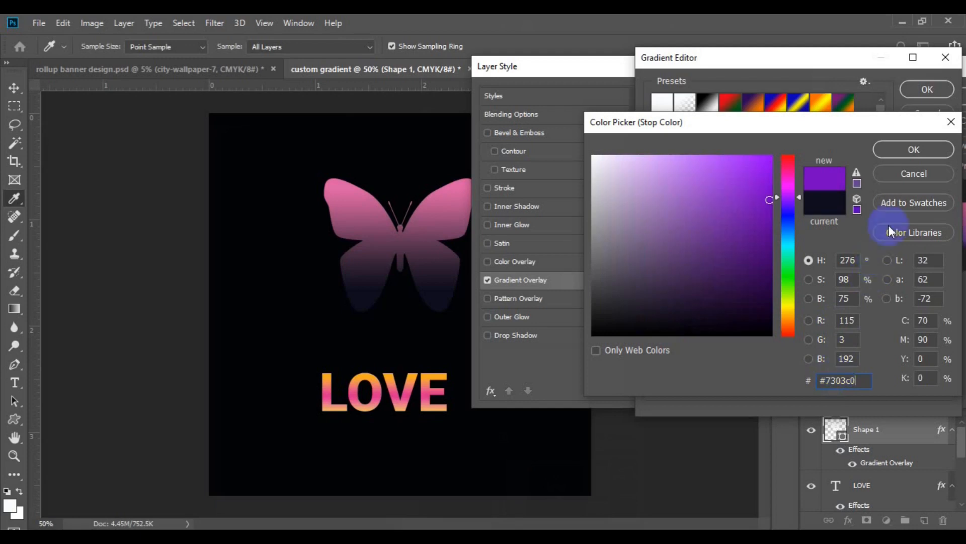
left_click(898, 161)
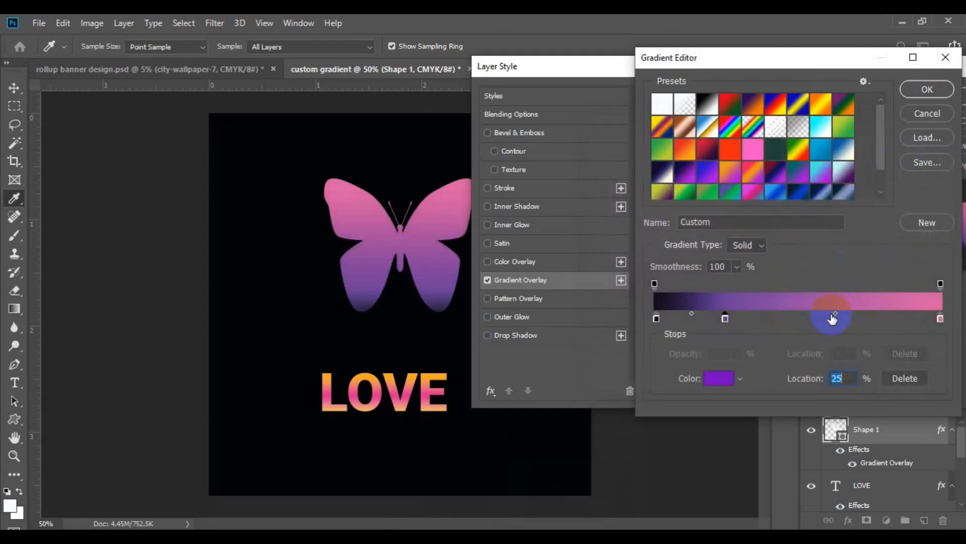
Step: Add a colour stop at 66%, check the Argon page in the browser, and set the stop's colour to #24243e
left_click(844, 316)
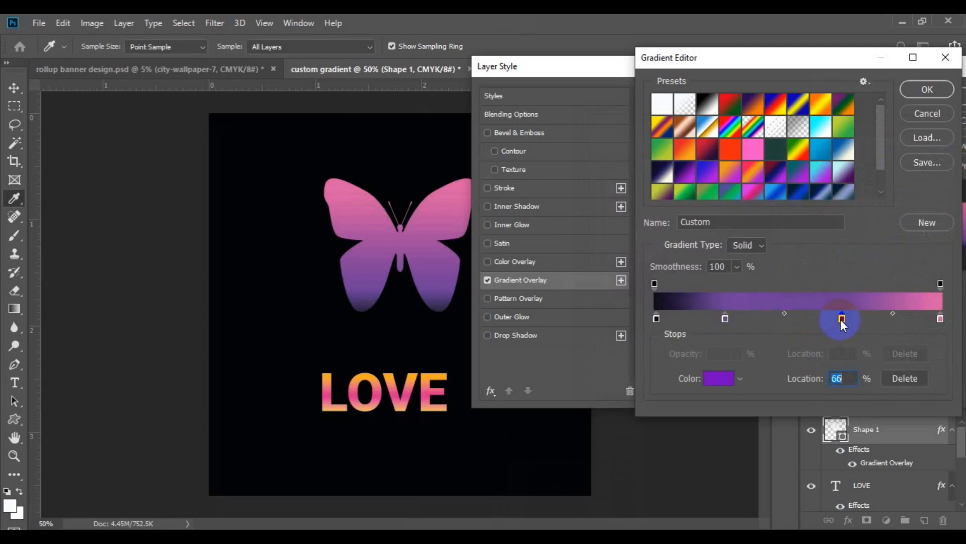
left_click(720, 378)
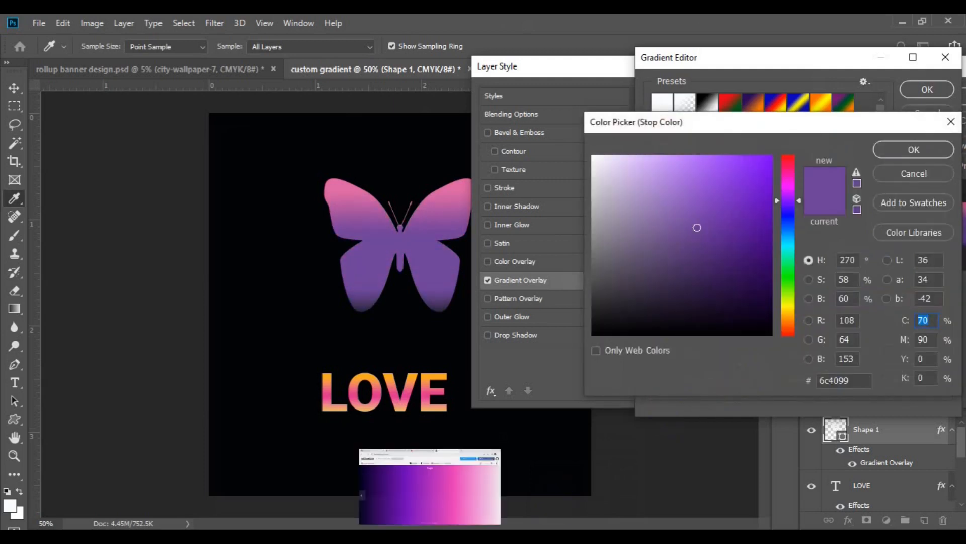
left_click(429, 537)
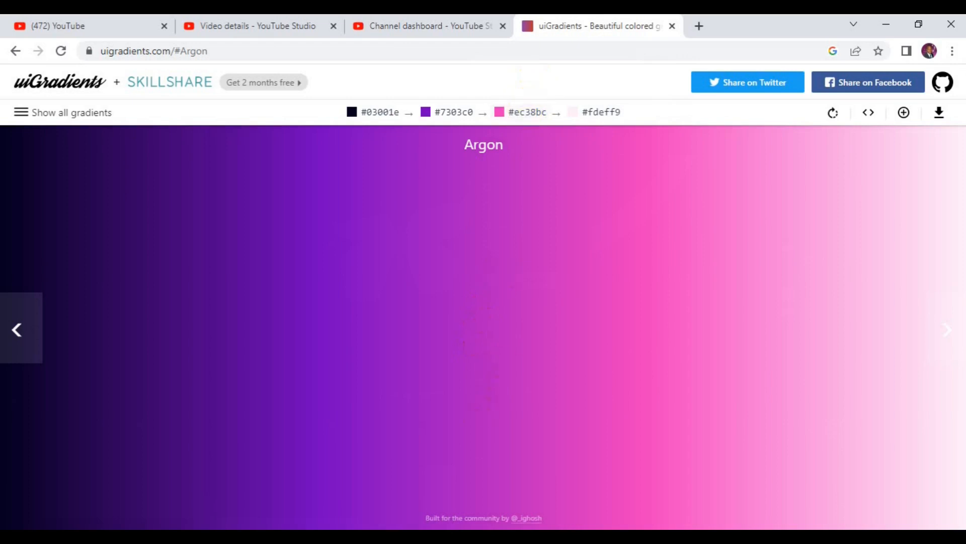
left_click(468, 536)
left_click(830, 381)
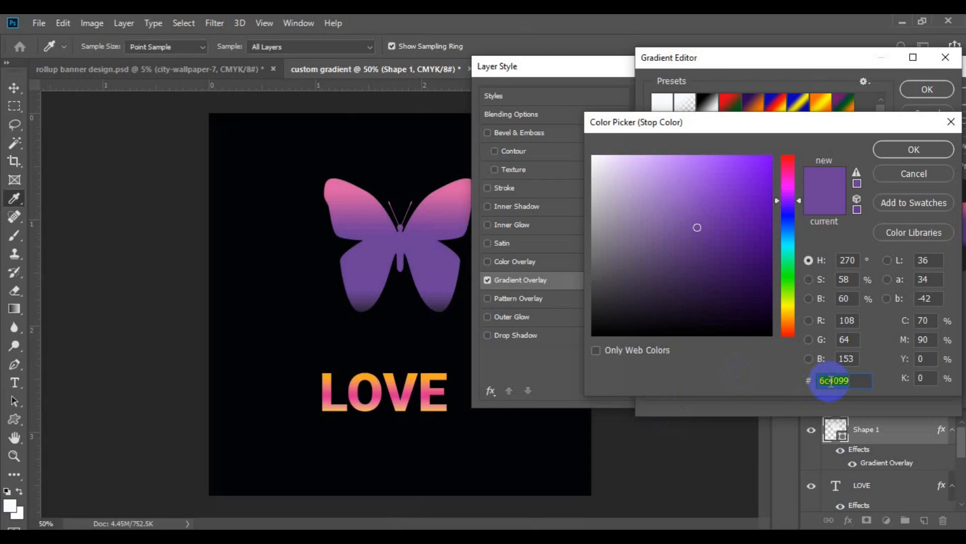
key("ctrl+v")
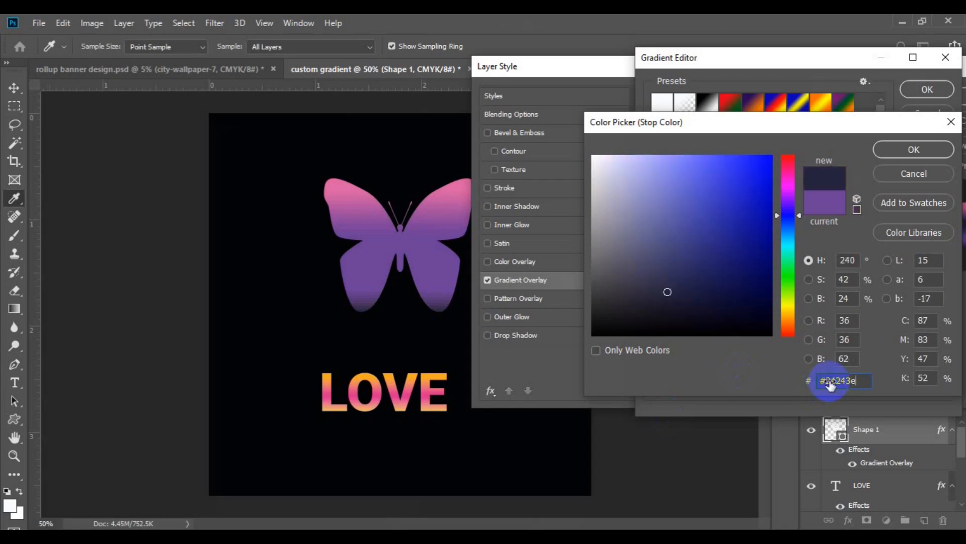
left_click(892, 150)
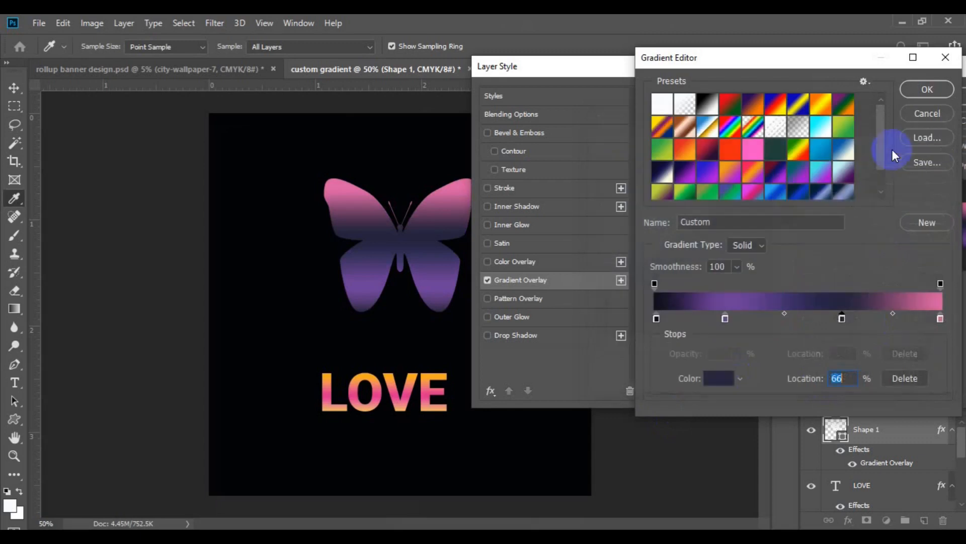
Step: Set the last colour stop to #fdeff9, copied from the Argon page in the browser
left_click(940, 318)
double_click(940, 319)
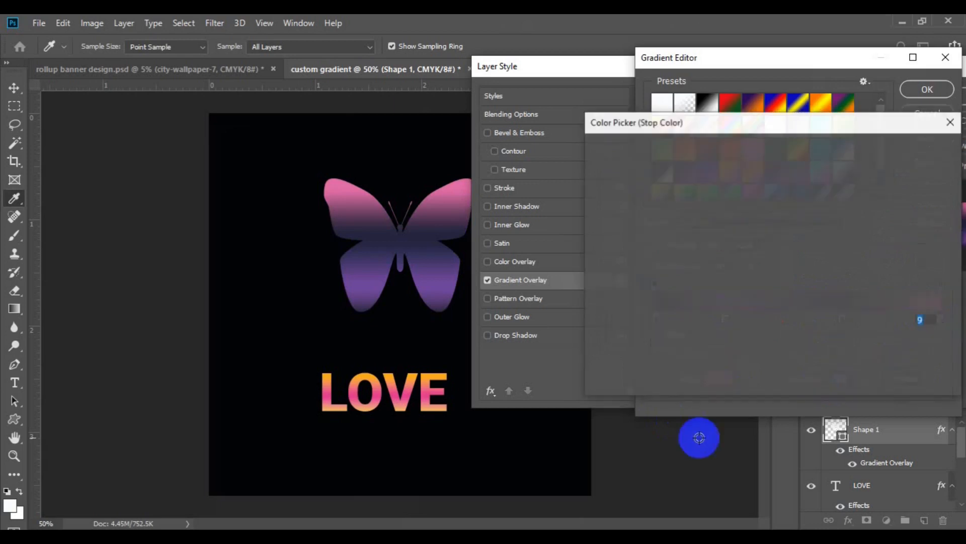
left_click(432, 536)
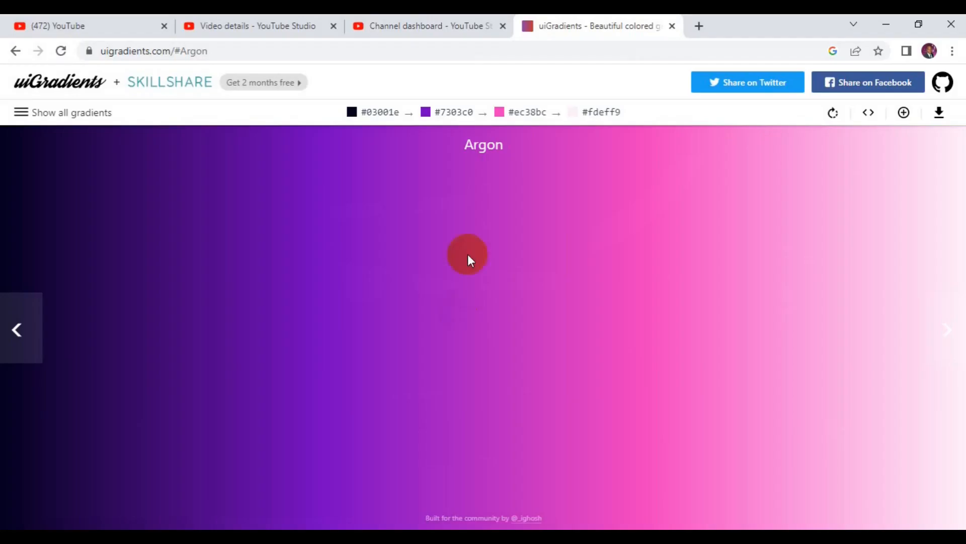
left_click(589, 121)
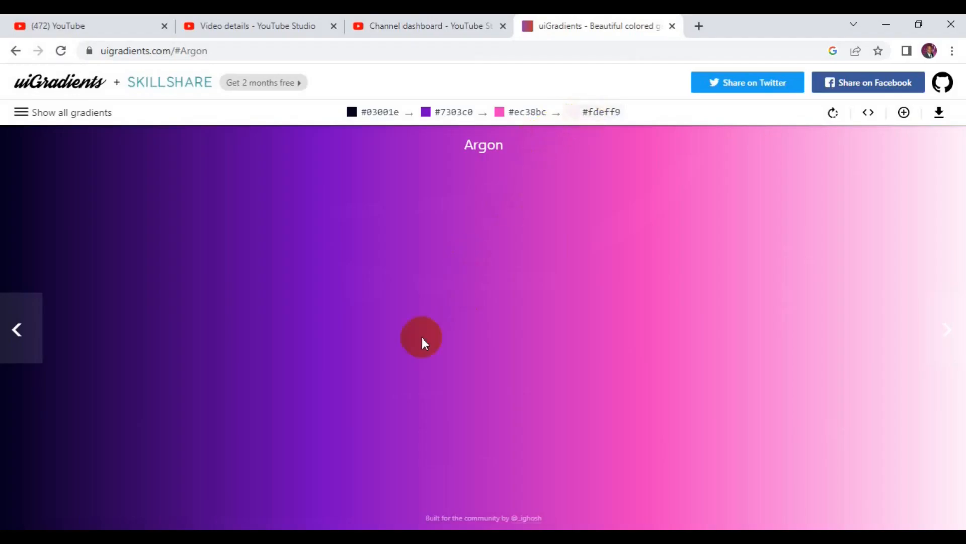
left_click(302, 536)
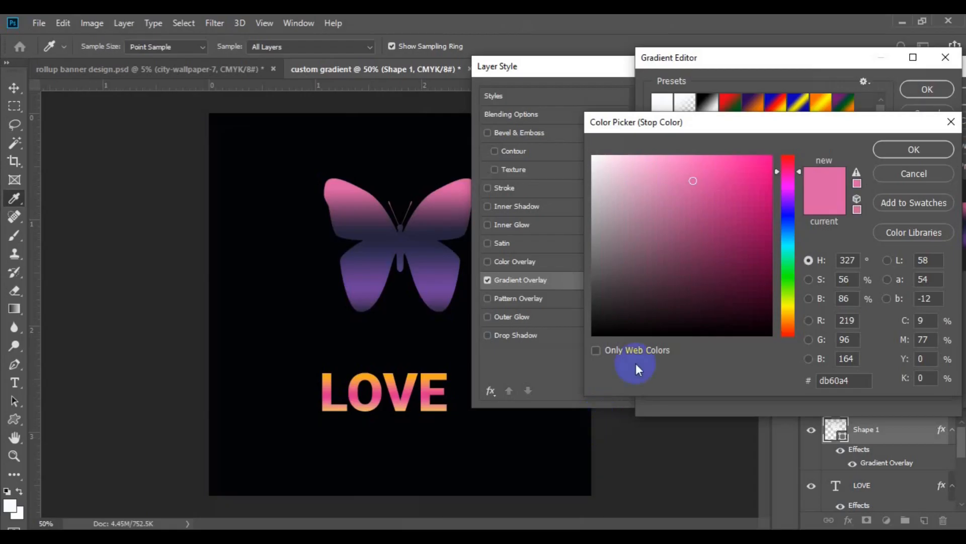
key("ctrl+a")
key("ctrl+v")
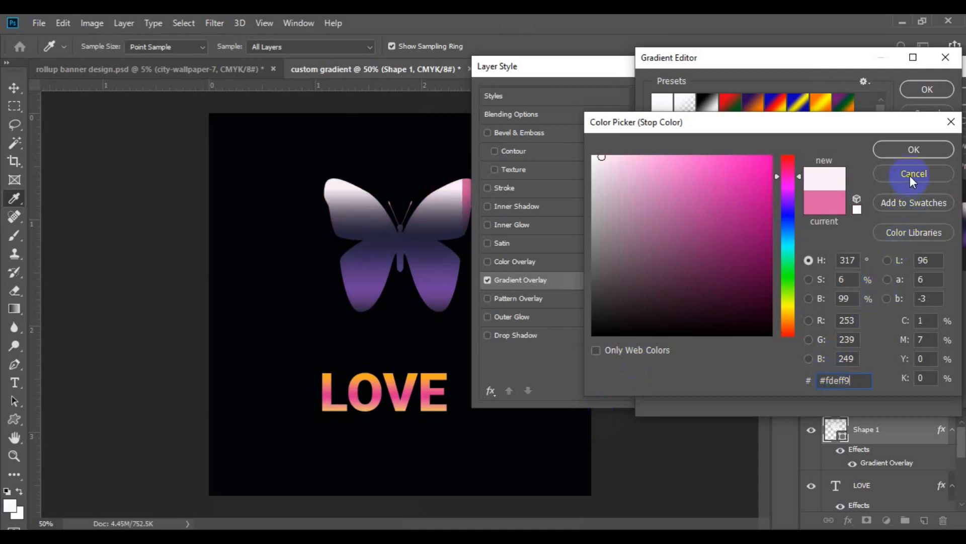
left_click(899, 152)
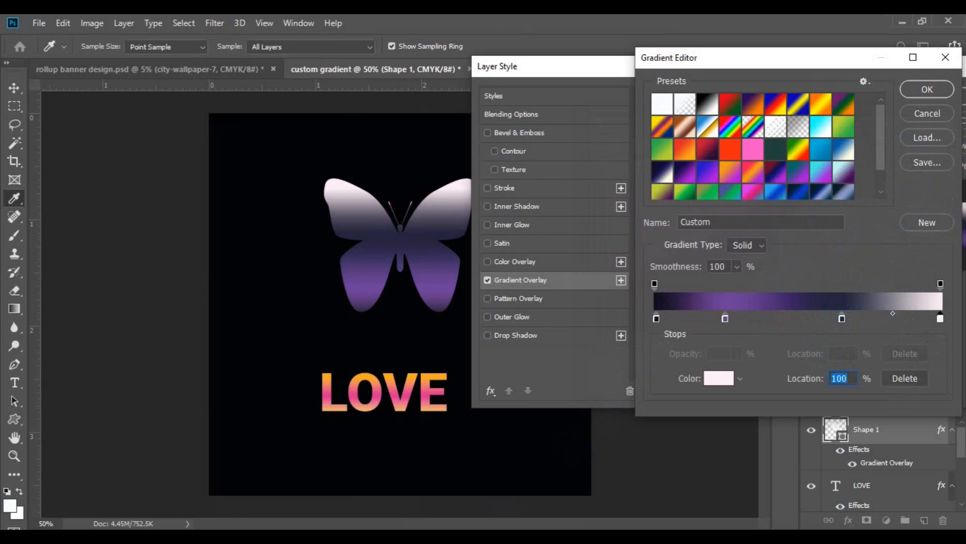
Step: Compare the gradient with Argon in the browser and save it as a new preset in Photoshop
key("alt+Tab")
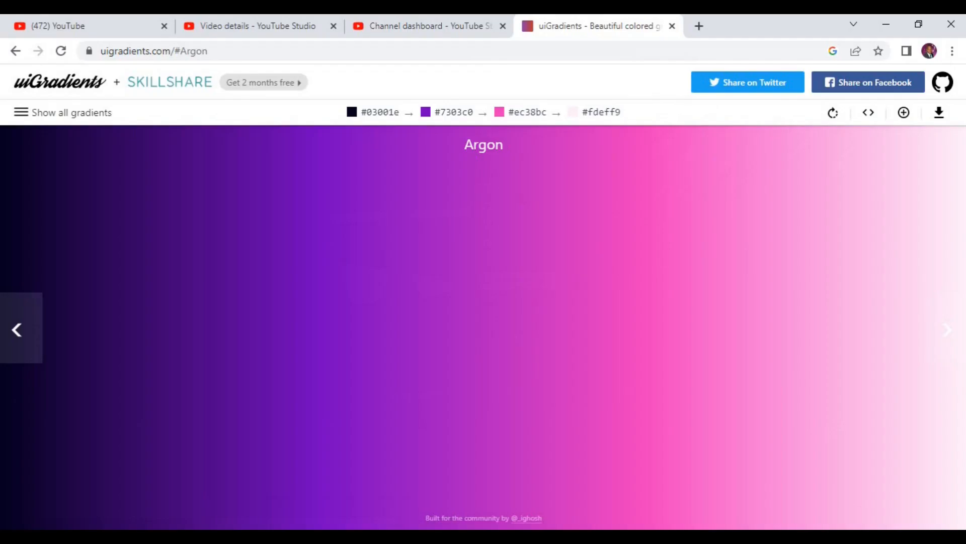
key("alt+Tab")
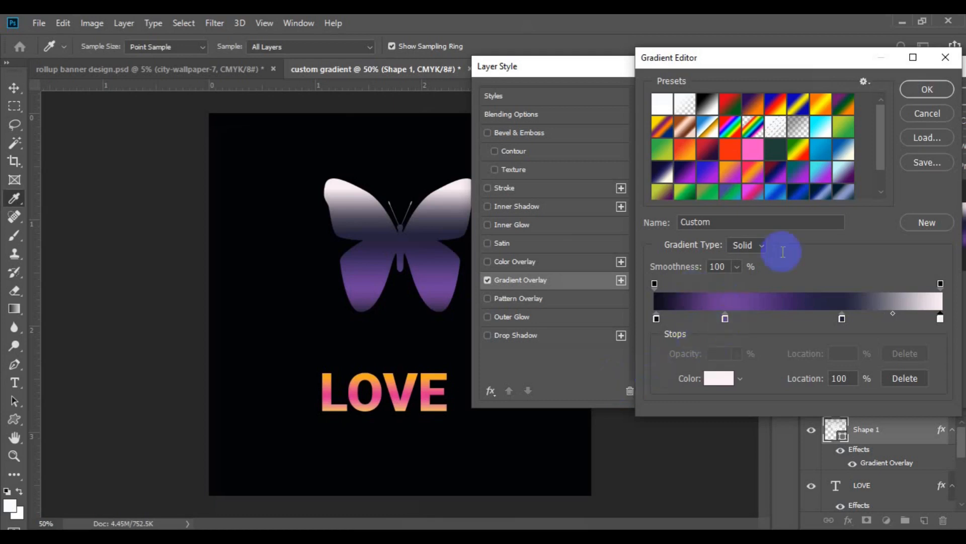
left_click(882, 187)
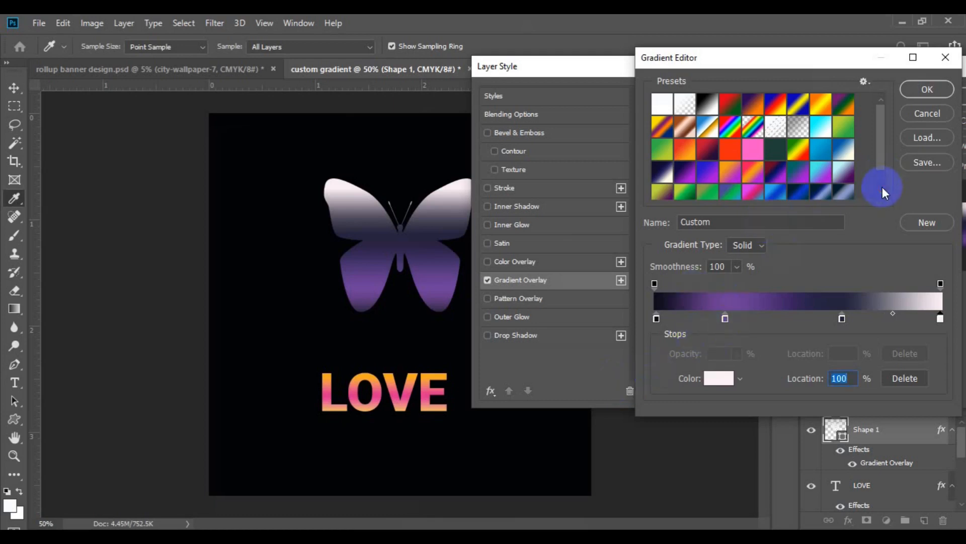
scroll(883, 188, "down", 2)
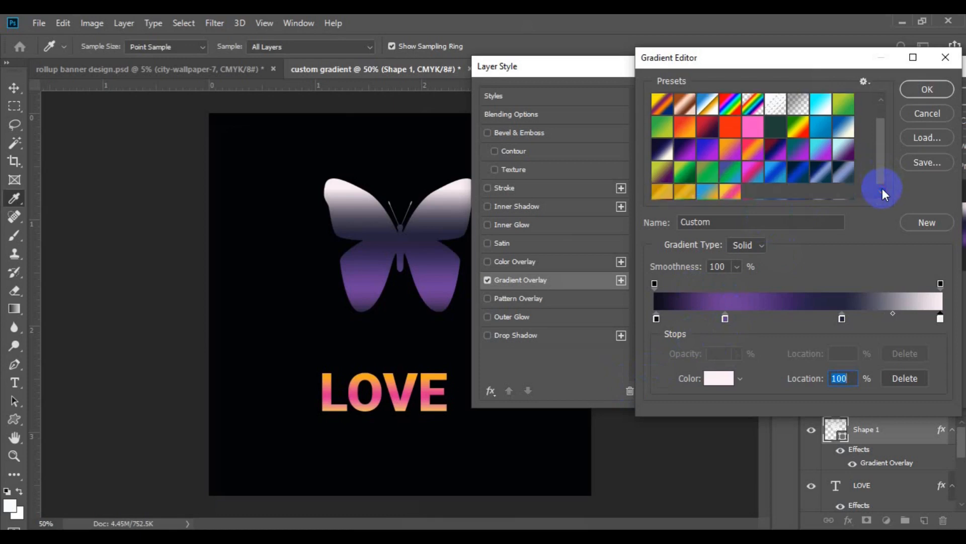
left_click(925, 226)
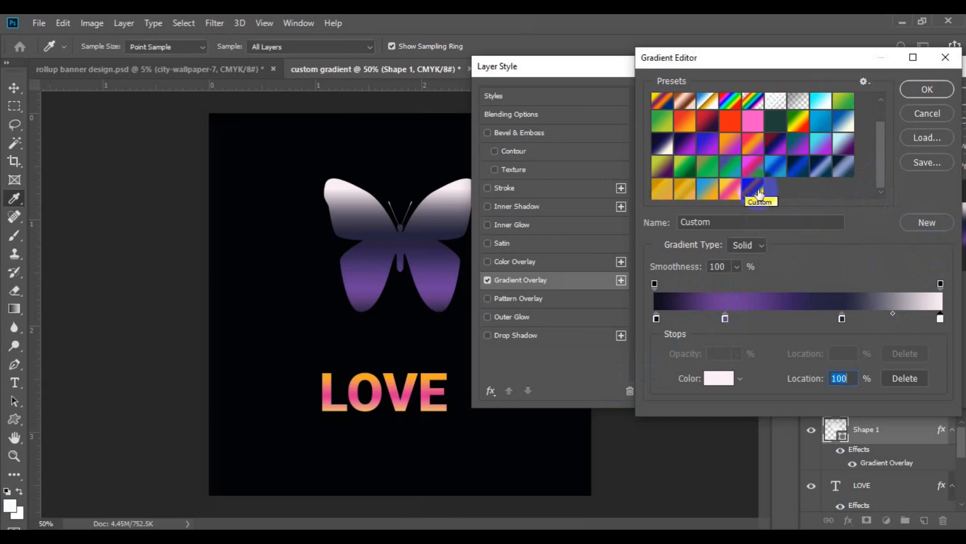
Step: Accept the edited gradient, reverse it on the butterfly's Gradient Overlay and apply the layer style
left_click(913, 96)
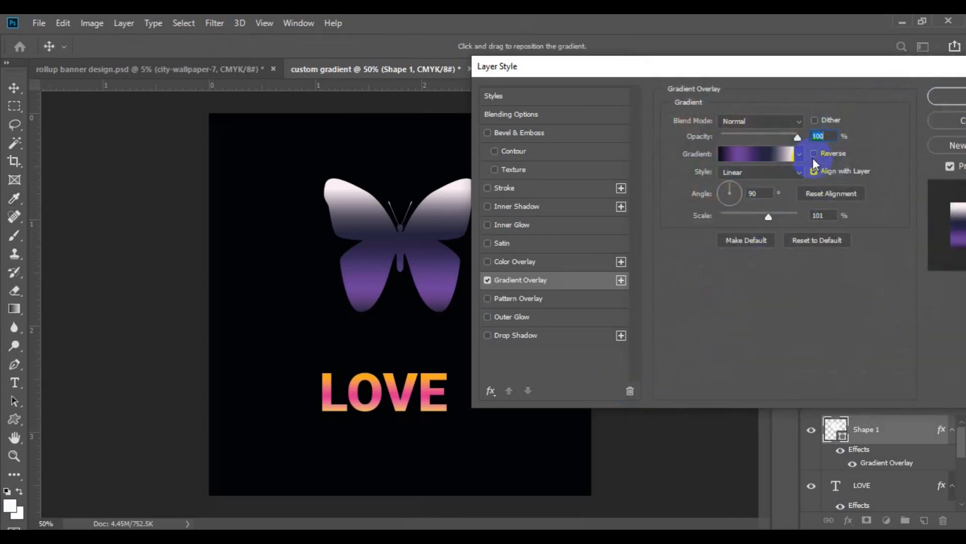
left_click(814, 153)
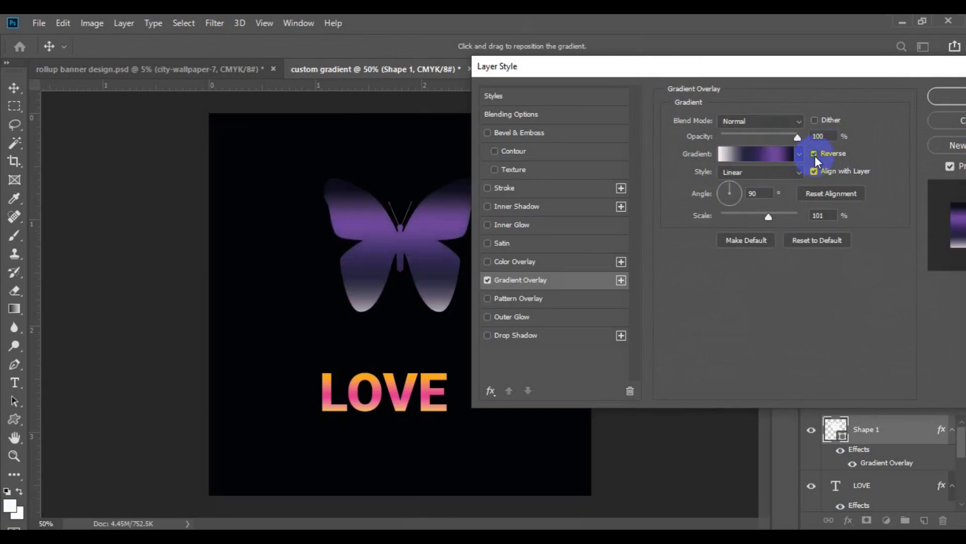
left_click(934, 95)
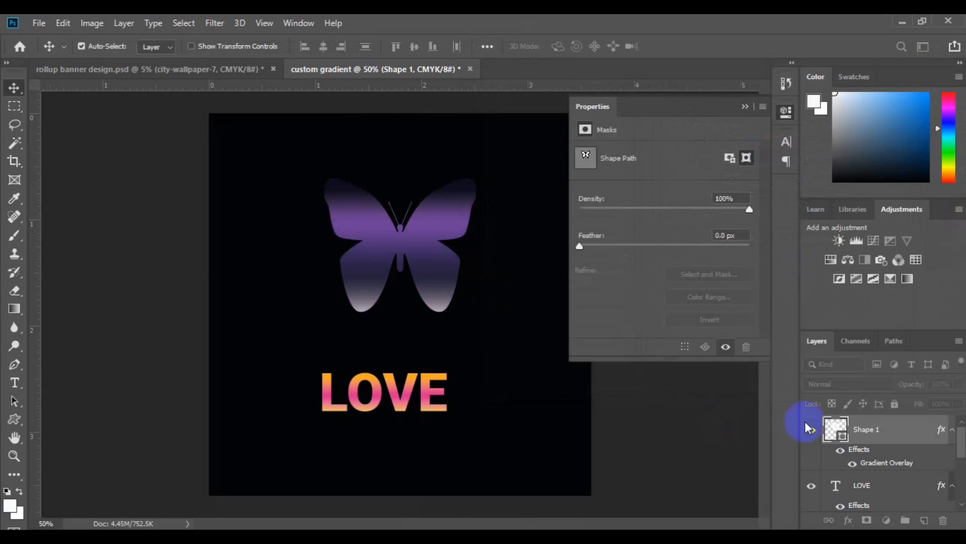
Step: Change the Color Fill 1 background to light blue #b6c7e7 and collapse the mask properties
left_click(509, 440)
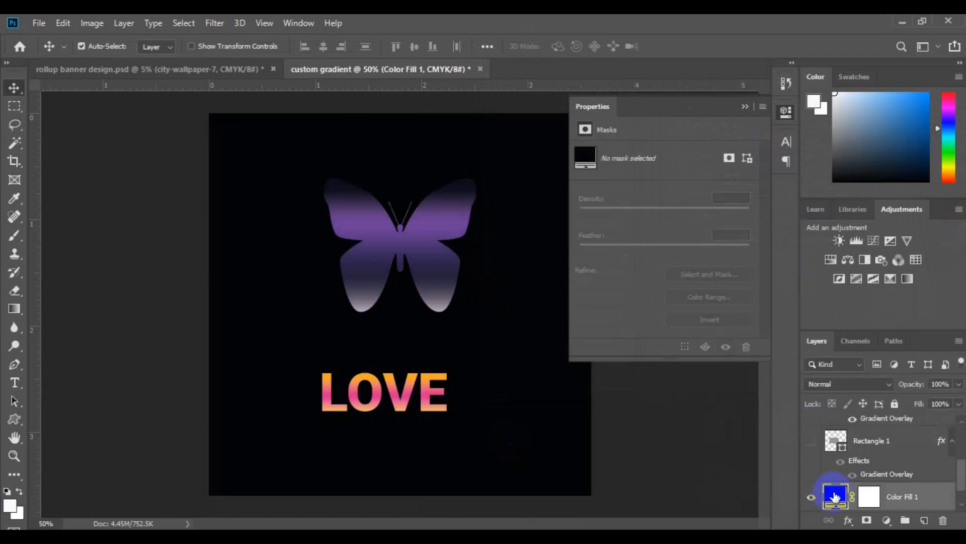
double_click(836, 497)
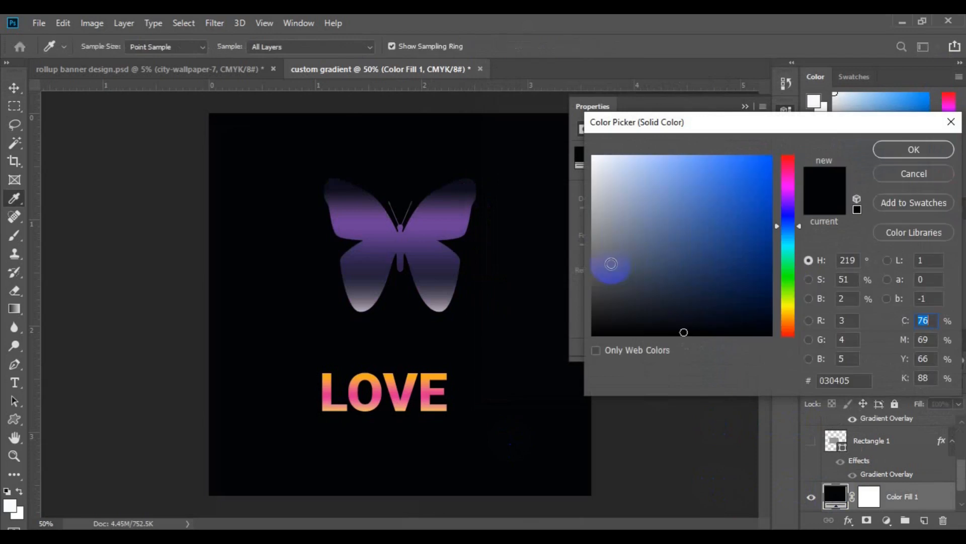
left_click(611, 263)
left_click(602, 172)
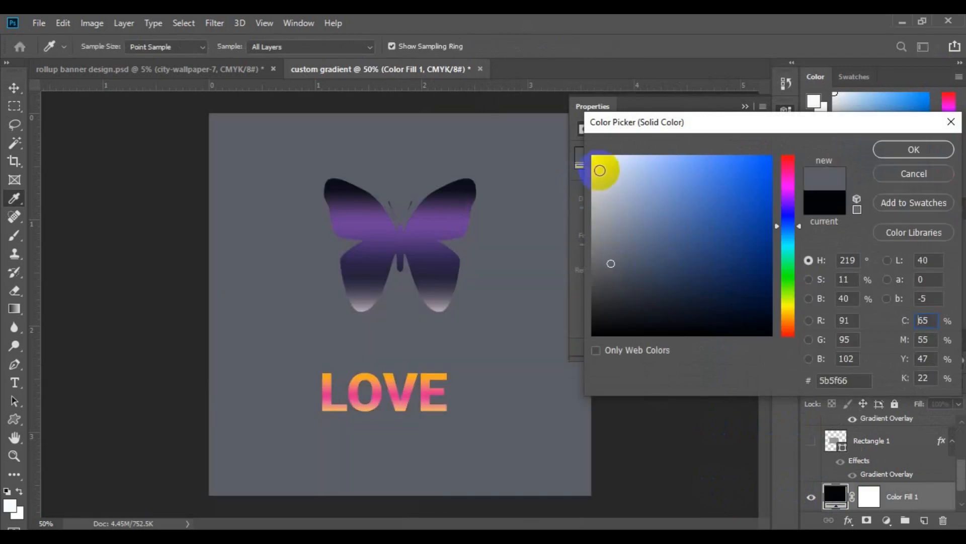
left_click(630, 172)
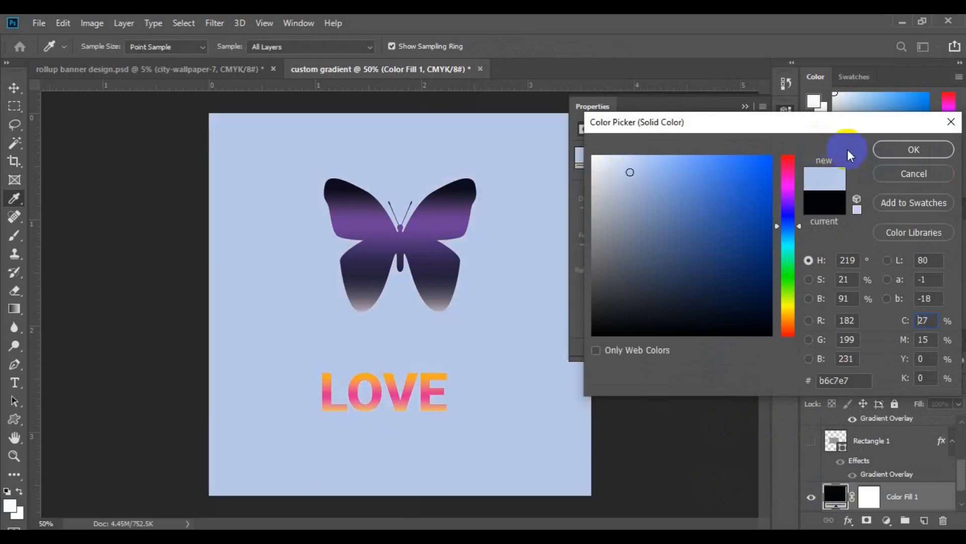
left_click(904, 155)
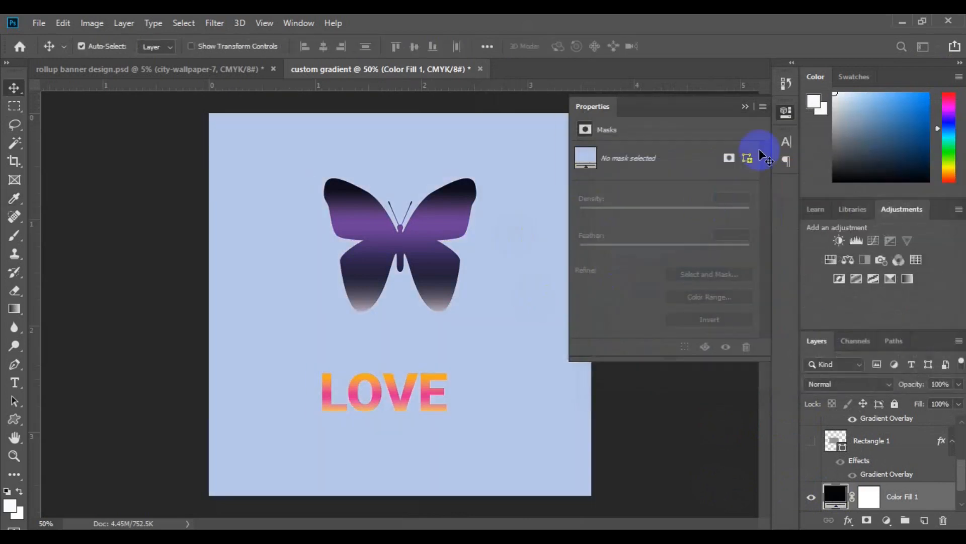
left_click(744, 107)
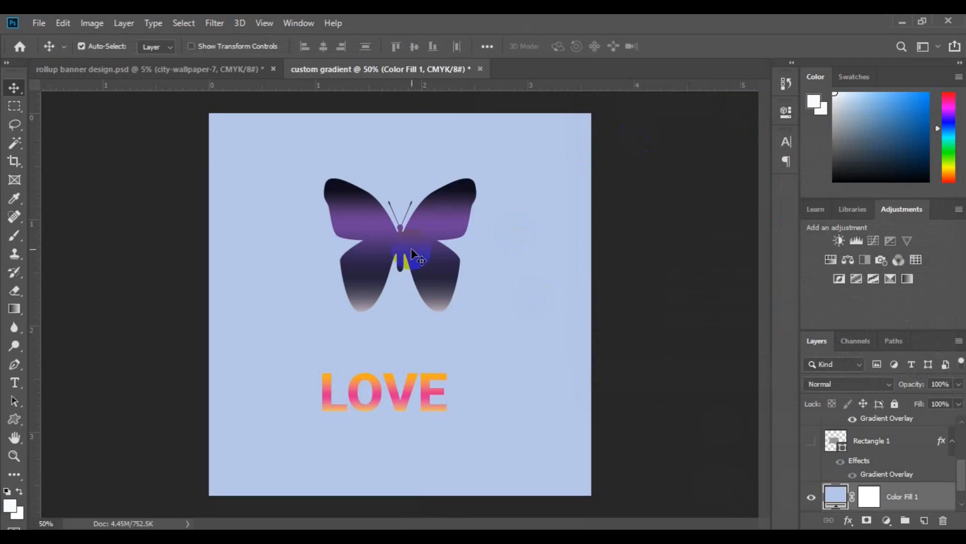